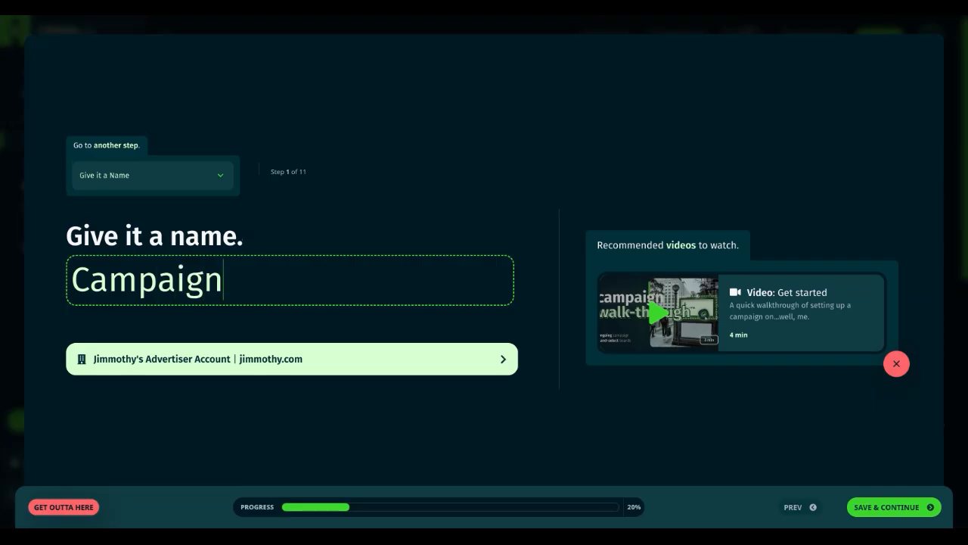
Name the campaign "Campaign ABC | July 26" and choose Hand-select Boards as the board selection method.
{"action": "type", "text": "ABC"}
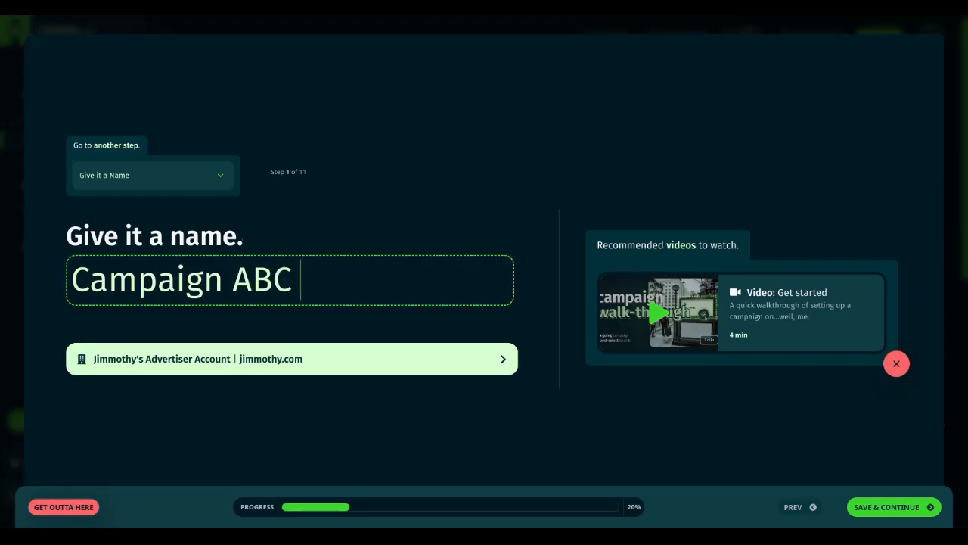
{"action": "type", "text": " | July 26"}
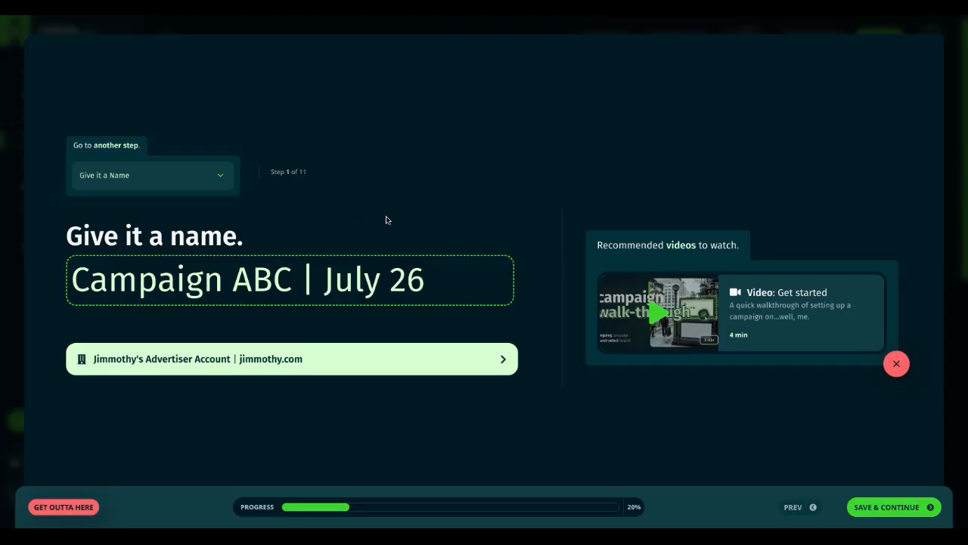
{"action": "left_click", "coordinate": [879, 506]}
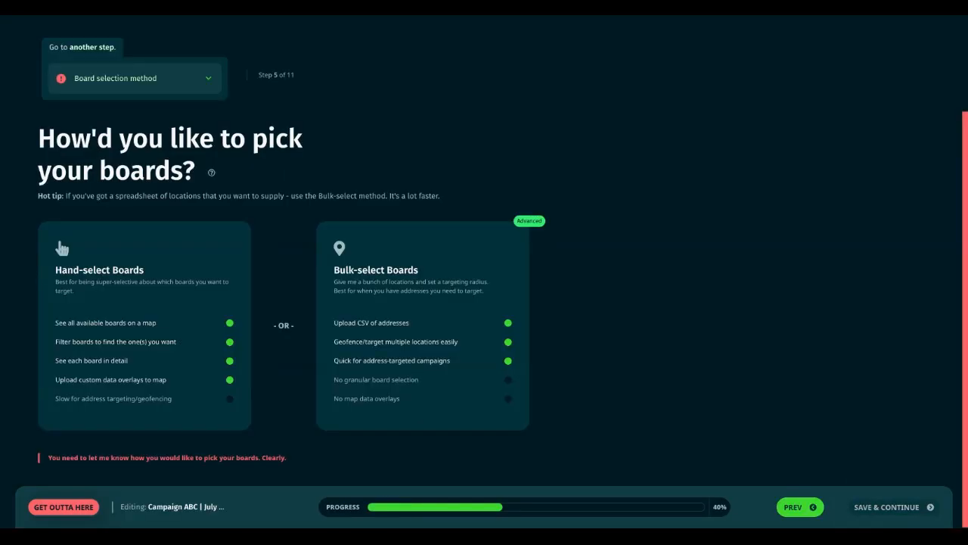
{"action": "left_click", "coordinate": [180, 310]}
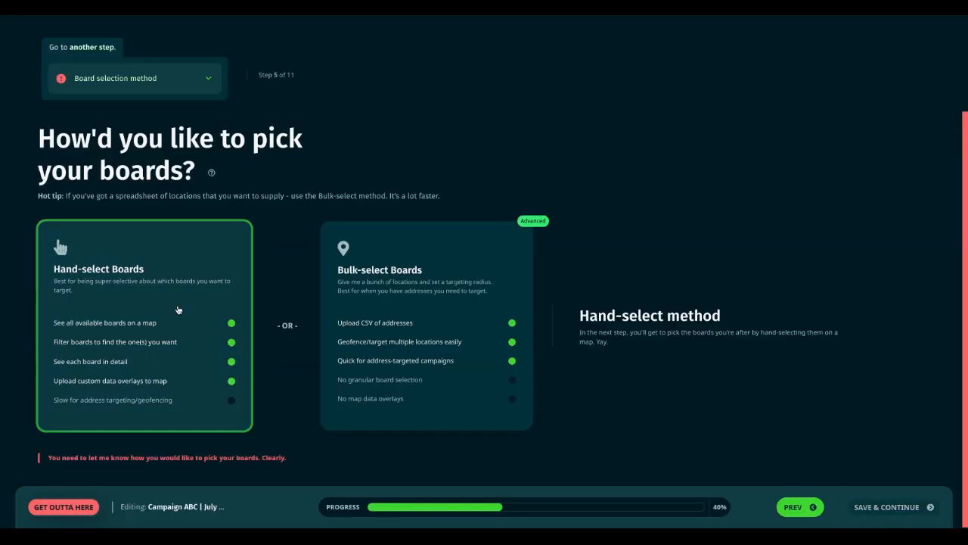
{"action": "left_click", "coordinate": [900, 508]}
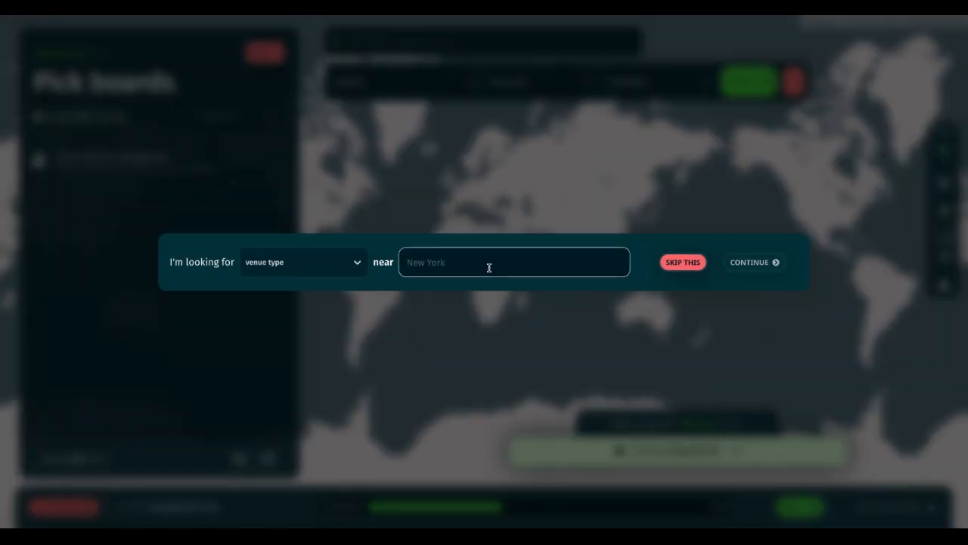
Look for boards of venue type Anything near Brisbane, Queensland, Australia, and continue to the map.
{"action": "type", "text": "Brisbane"}
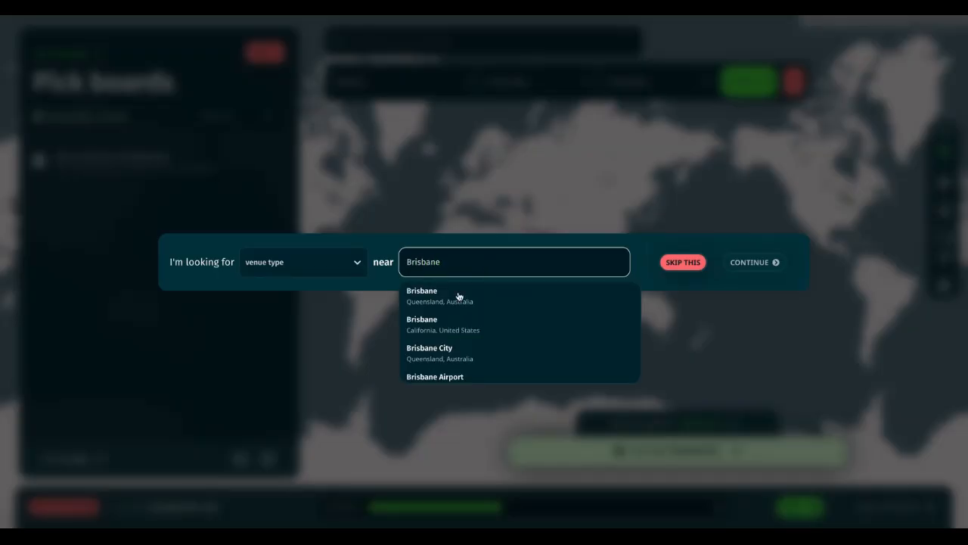
{"action": "left_click", "coordinate": [458, 296]}
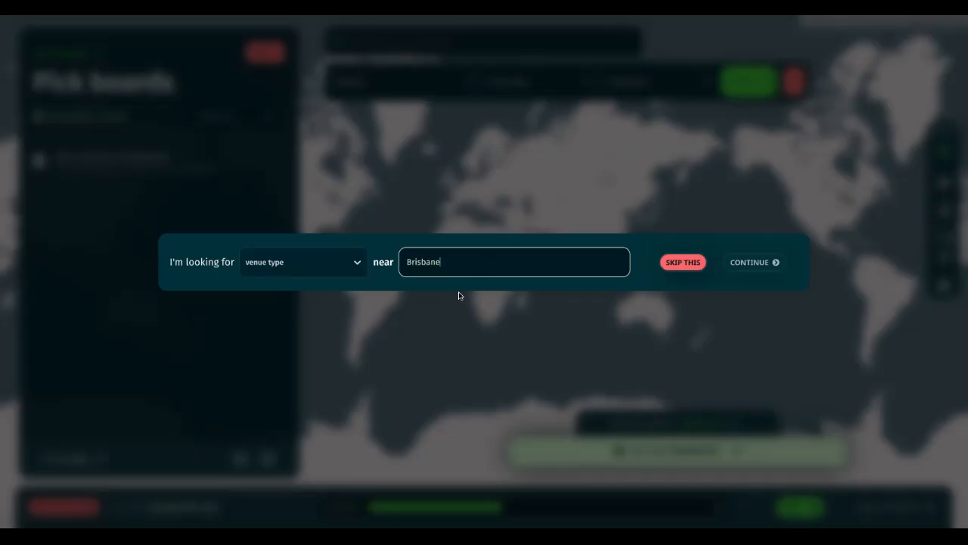
{"action": "left_click", "coordinate": [358, 265]}
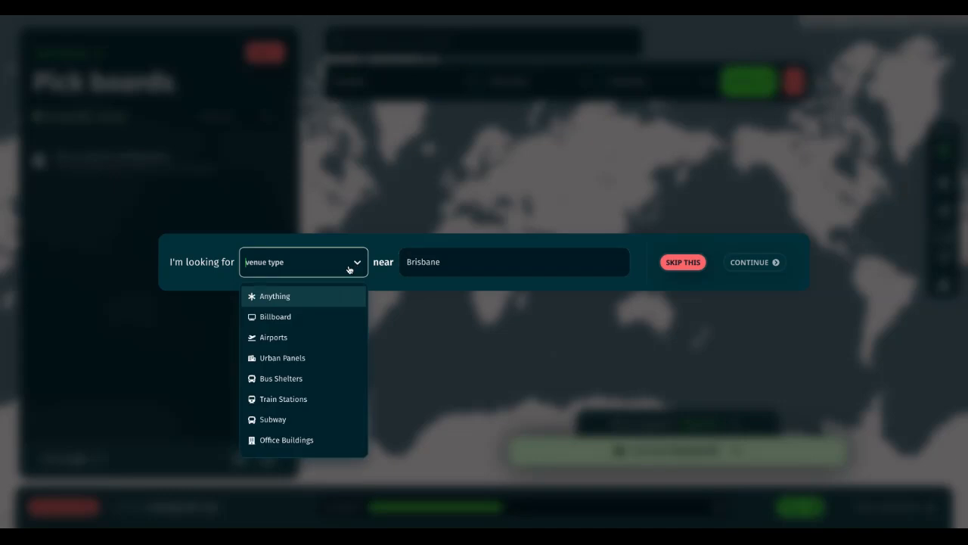
{"action": "left_click", "coordinate": [289, 297]}
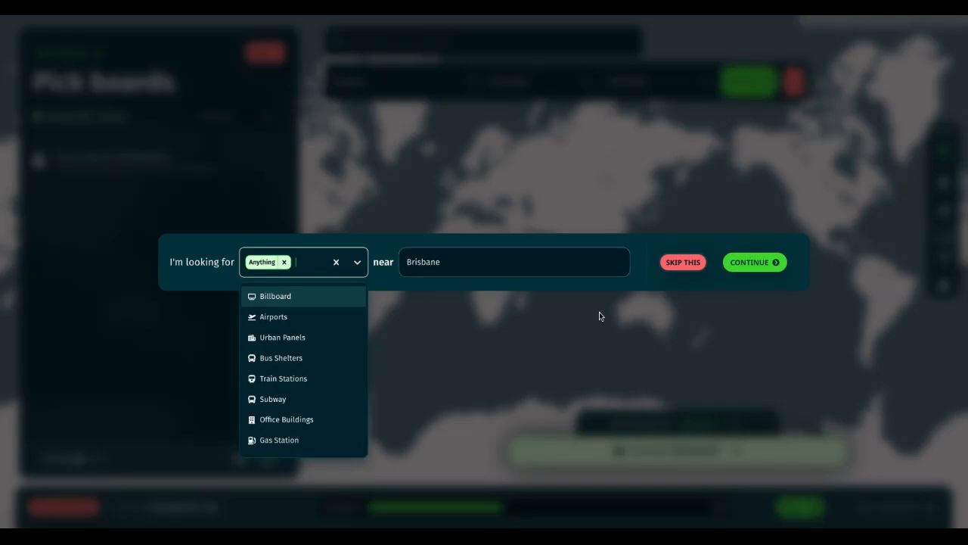
{"action": "left_click", "coordinate": [770, 265]}
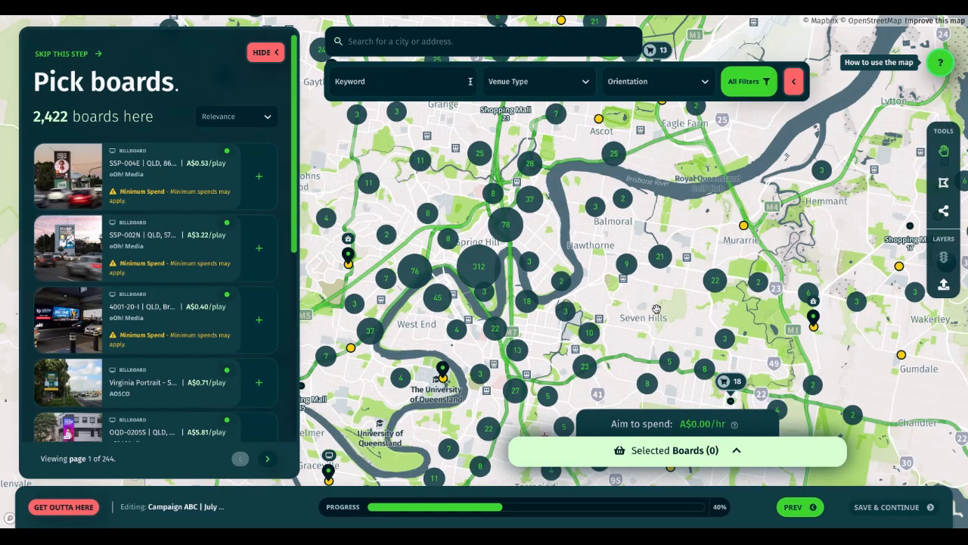
Filter the boards around Brisbane to the Gyms venue type.
{"action": "left_click_drag", "start_coordinate": [584, 291], "coordinate": [677, 293]}
{"action": "scroll", "coordinate": [616, 305], "scroll_direction": "up", "scroll_amount": 3}
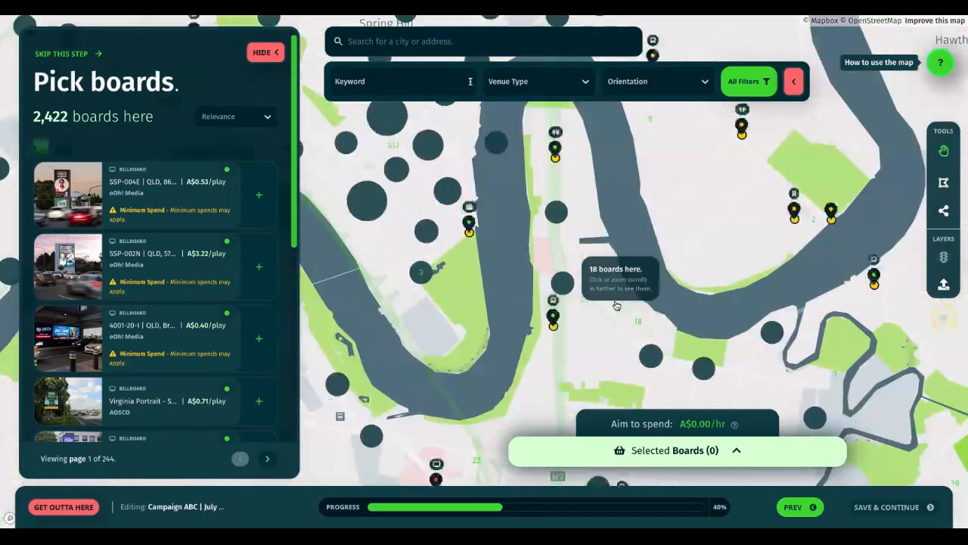
{"action": "scroll", "coordinate": [616, 304], "scroll_direction": "down", "scroll_amount": 4}
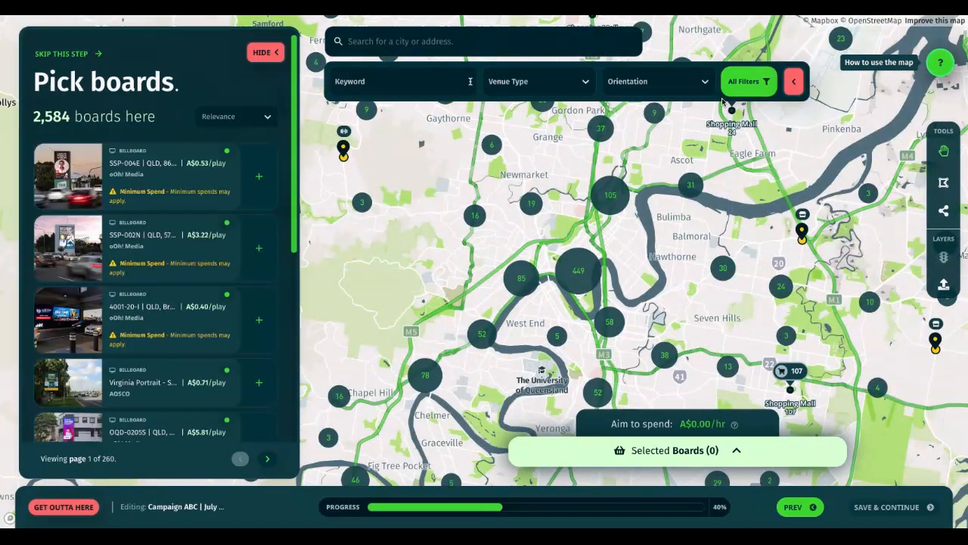
{"action": "left_click", "coordinate": [569, 84]}
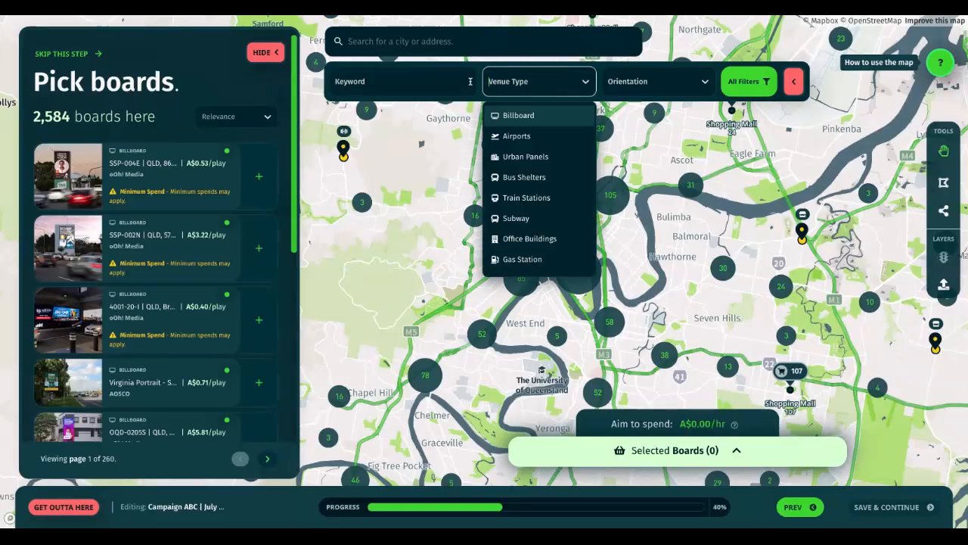
{"action": "scroll", "coordinate": [522, 219], "scroll_direction": "down", "scroll_amount": 2}
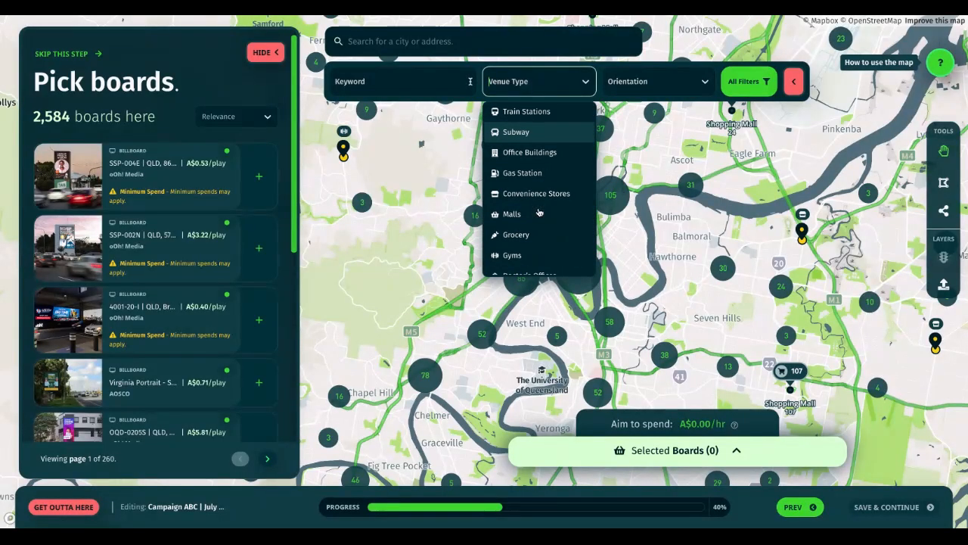
{"action": "left_click", "coordinate": [522, 255]}
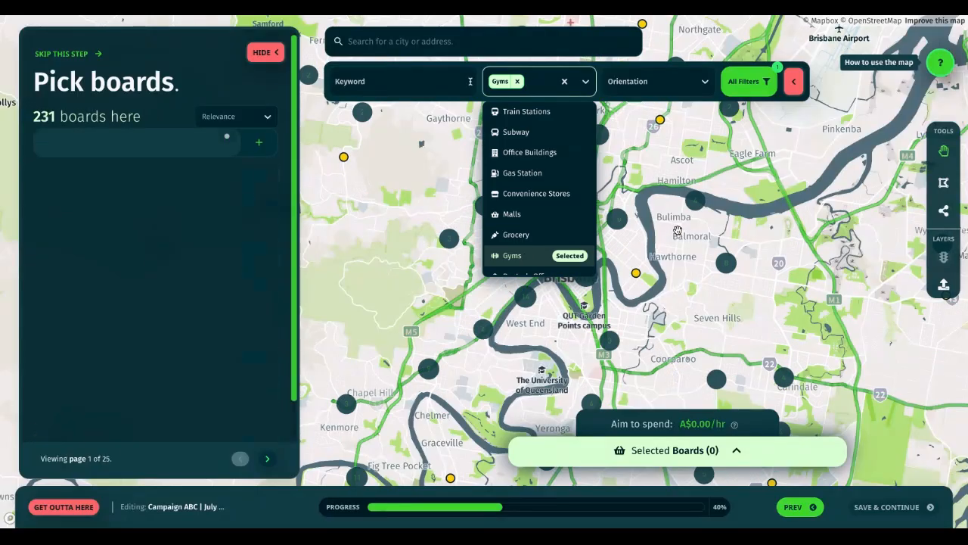
{"action": "left_click", "coordinate": [703, 244]}
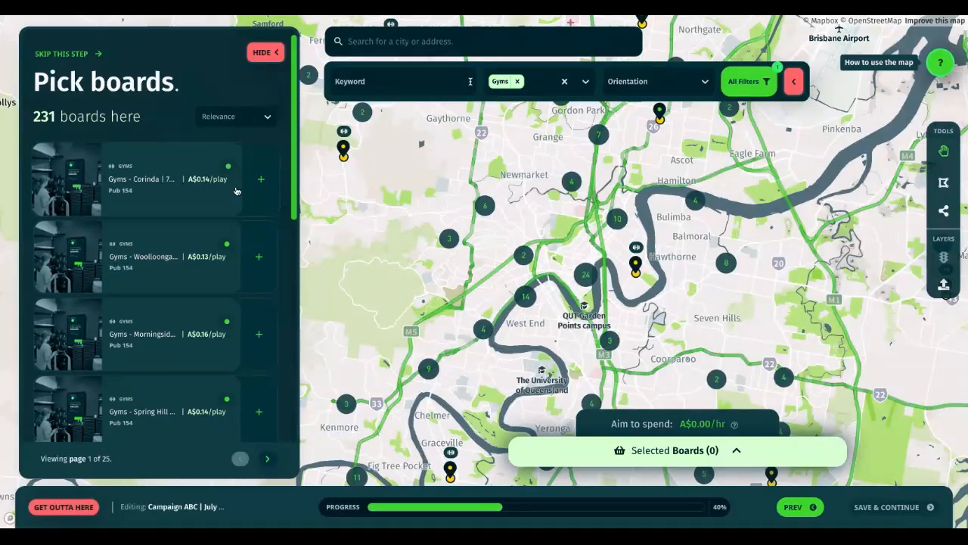
Add the Corinda gym board from the results and the single gym board near Hawthorne on the map to the selection.
{"action": "left_click", "coordinate": [261, 182]}
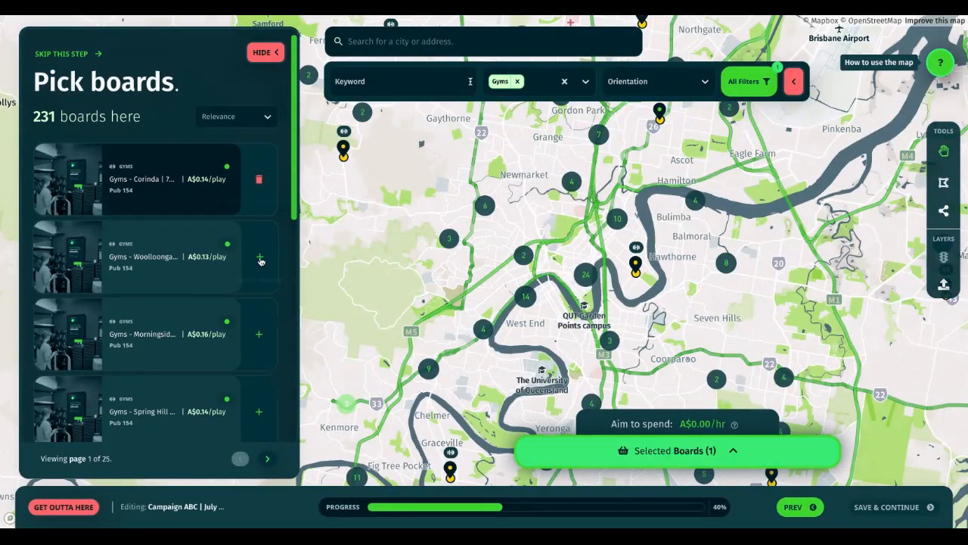
{"action": "left_click", "coordinate": [627, 276]}
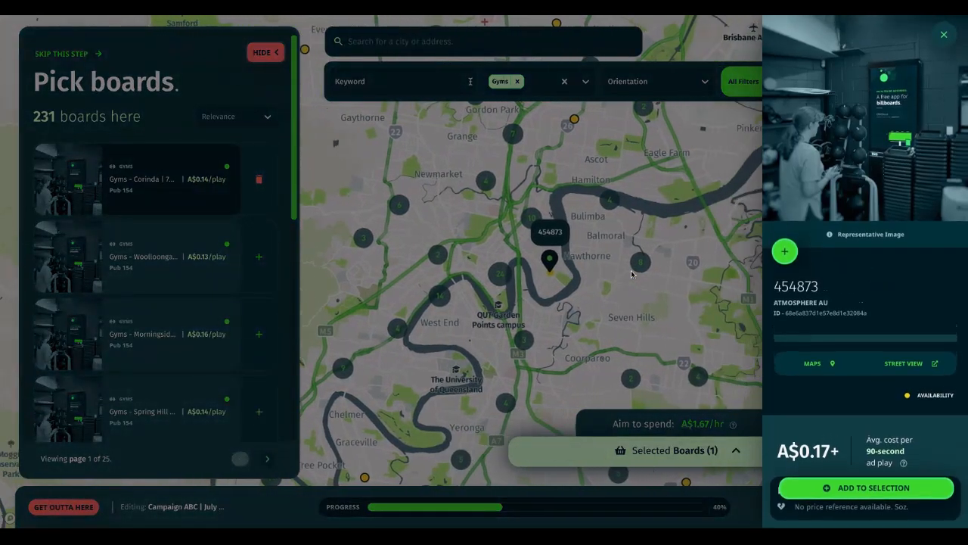
{"action": "scroll", "coordinate": [878, 249], "scroll_direction": "down", "scroll_amount": 3}
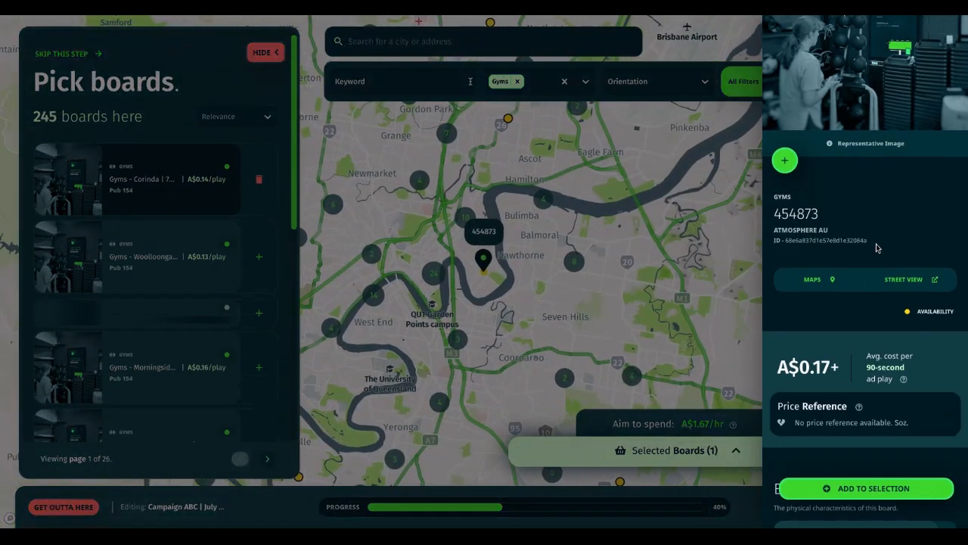
{"action": "scroll", "coordinate": [877, 248], "scroll_direction": "up", "scroll_amount": 3}
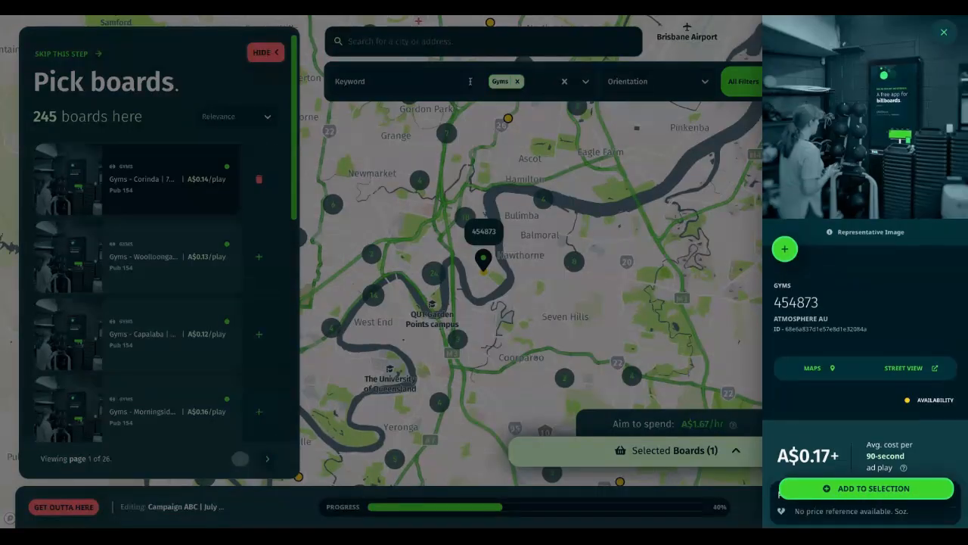
{"action": "left_click", "coordinate": [787, 248]}
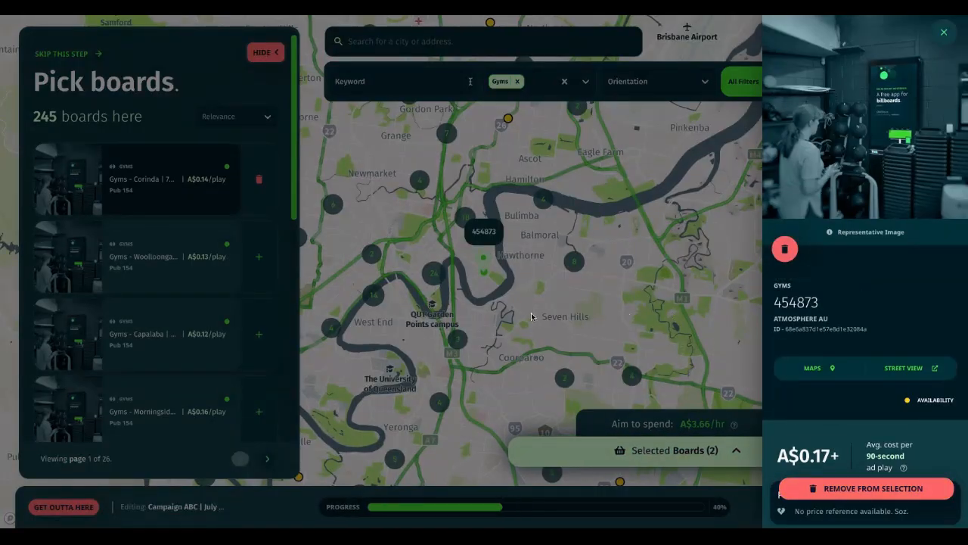
{"action": "left_click", "coordinate": [532, 316]}
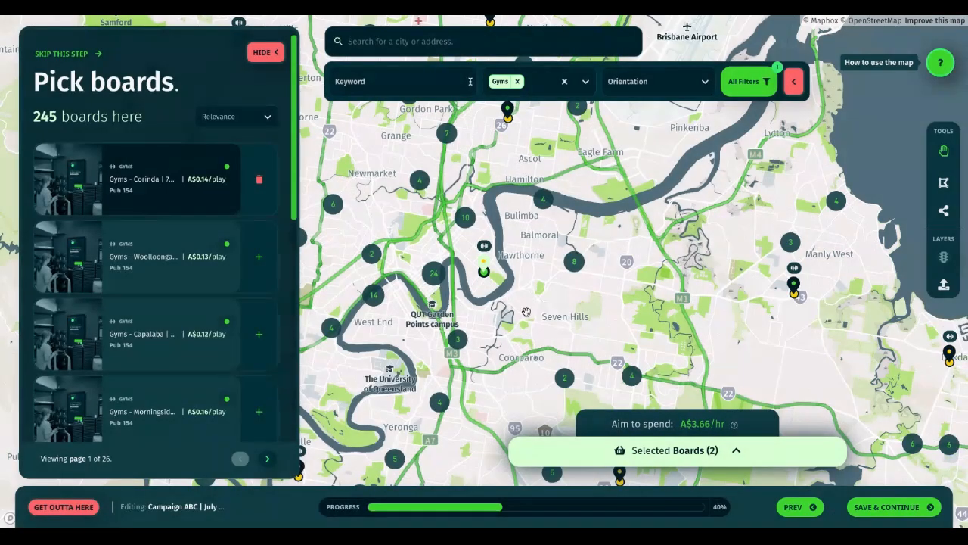
Draw a seven-point polygon from Seven Hills around Eagle Farm, Northgate and Newmarket to select all gym boards inside it.
{"action": "left_click_drag", "start_coordinate": [518, 311], "coordinate": [577, 339]}
{"action": "scroll", "coordinate": [589, 311], "scroll_direction": "down", "scroll_amount": 3}
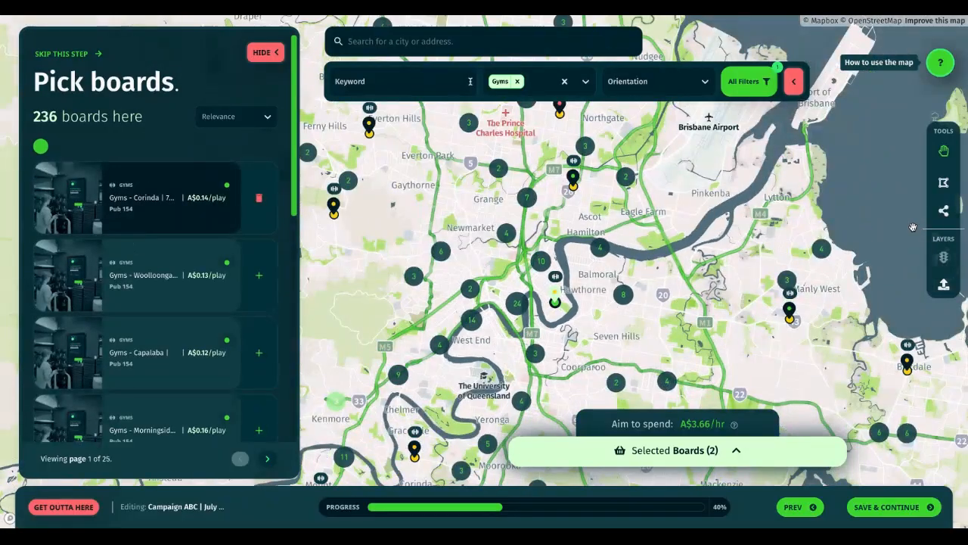
{"action": "left_click", "coordinate": [944, 189]}
{"action": "left_click", "coordinate": [595, 351]}
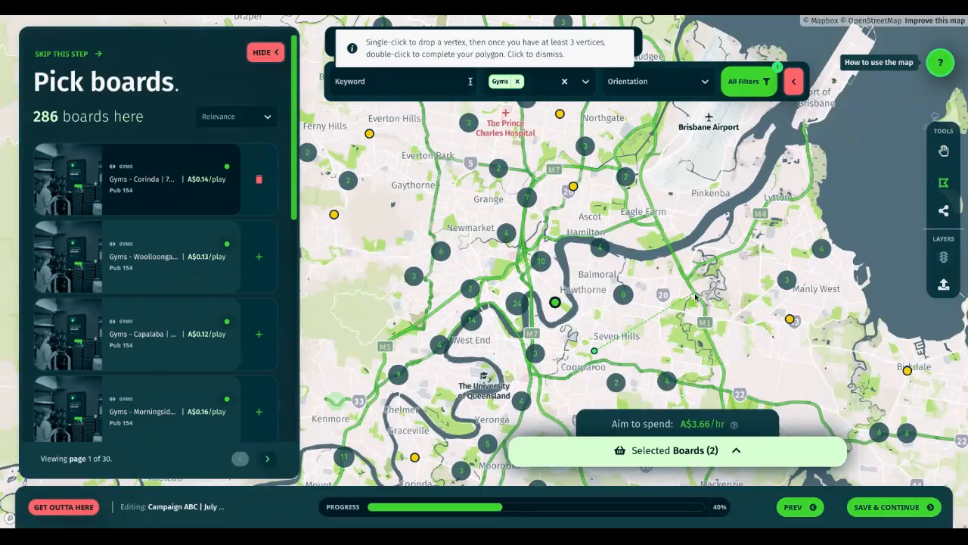
{"action": "left_click", "coordinate": [708, 289]}
{"action": "left_click", "coordinate": [670, 160]}
{"action": "left_click", "coordinate": [572, 118]}
{"action": "left_click", "coordinate": [465, 143]}
{"action": "left_click", "coordinate": [465, 247]}
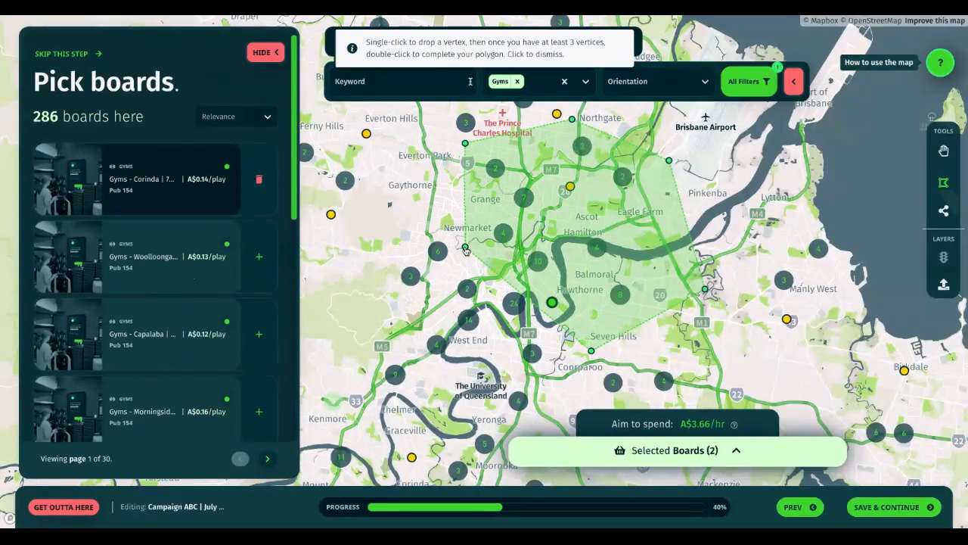
{"action": "double_click", "coordinate": [505, 338]}
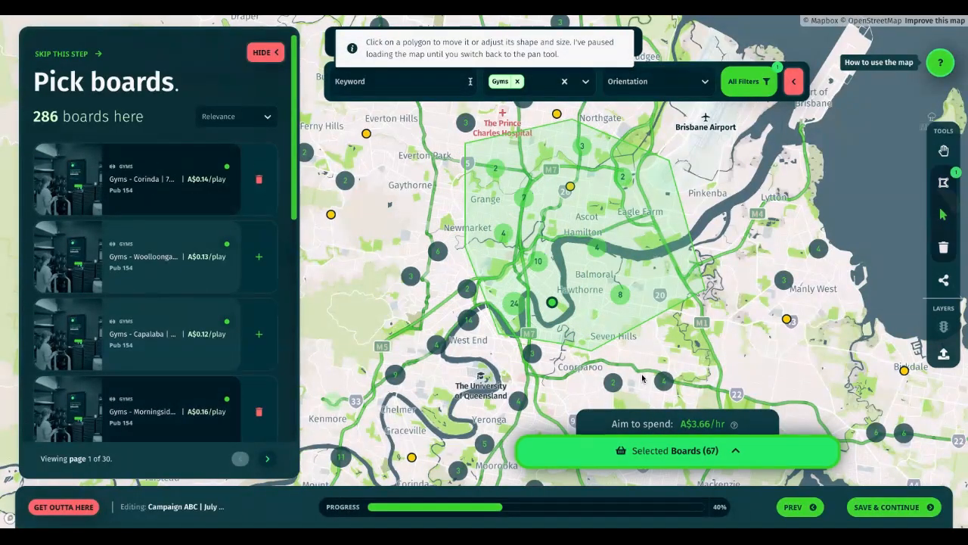
{"action": "left_click", "coordinate": [643, 305]}
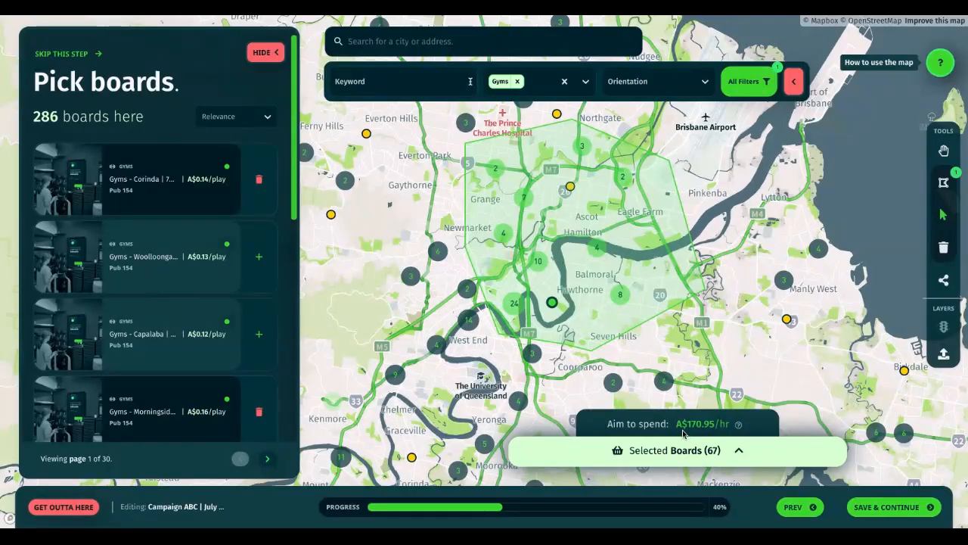
Review the selected boards in the cart and sort them by cost per hour, most expensive first.
{"action": "left_click", "coordinate": [673, 453]}
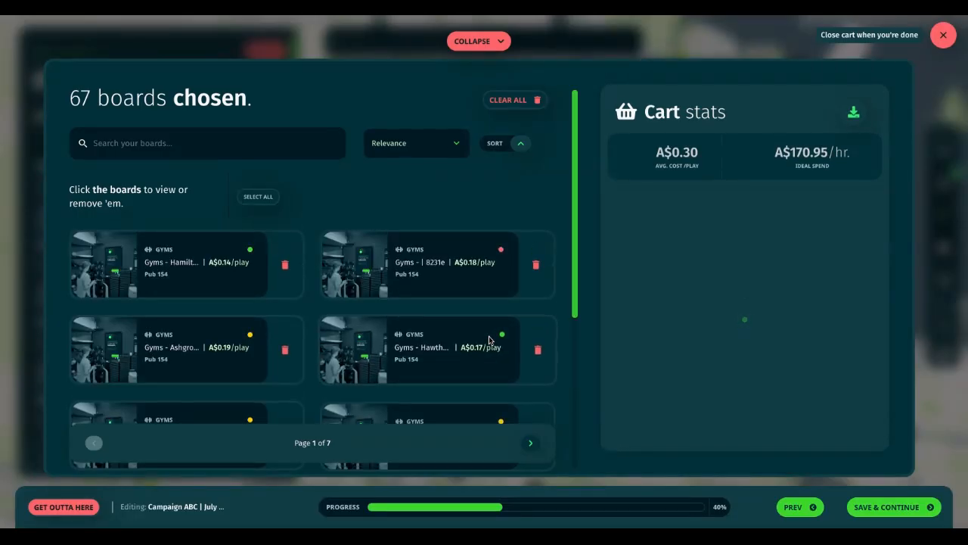
{"action": "scroll", "coordinate": [454, 344], "scroll_direction": "down", "scroll_amount": 5}
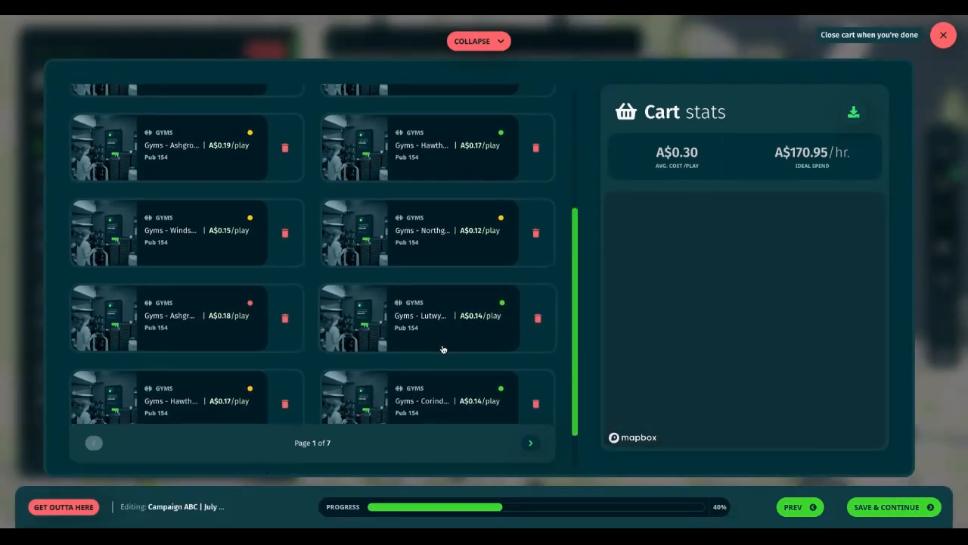
{"action": "scroll", "coordinate": [443, 347], "scroll_direction": "up", "scroll_amount": 5}
{"action": "left_click", "coordinate": [447, 148]}
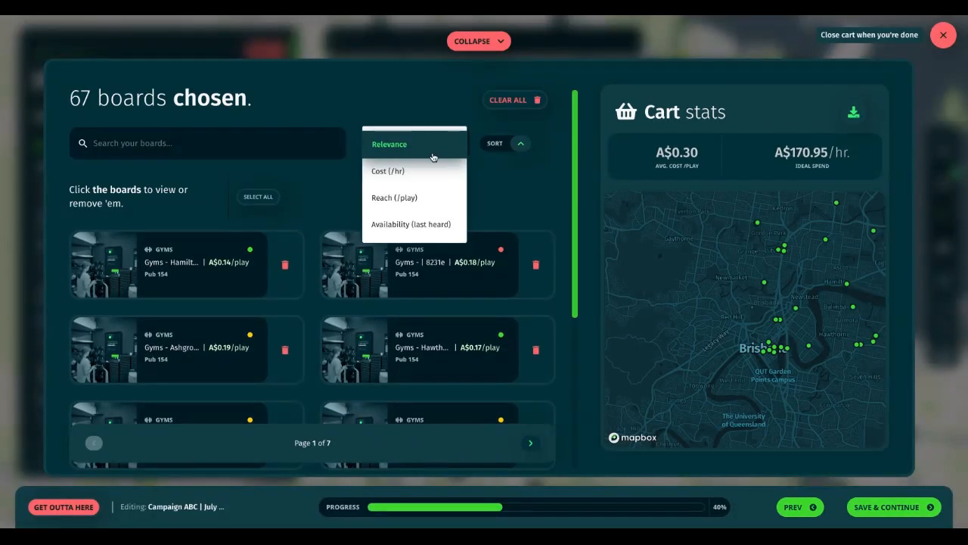
{"action": "left_click", "coordinate": [389, 168]}
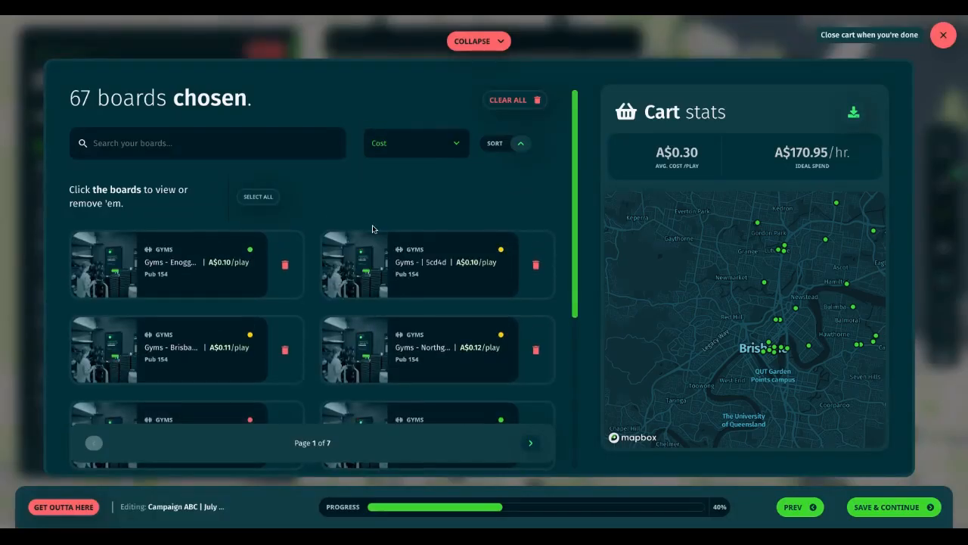
{"action": "left_click", "coordinate": [520, 147]}
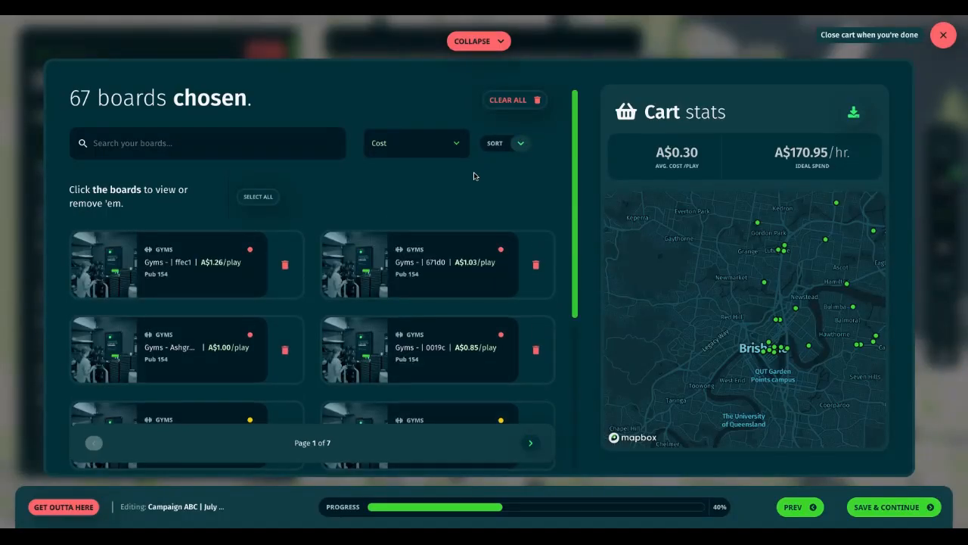
Remove the four most expensive gym boards, ffec1, 671d0, Ashgrove and 0019c, from the cart and confirm the removal.
{"action": "left_click", "coordinate": [219, 263]}
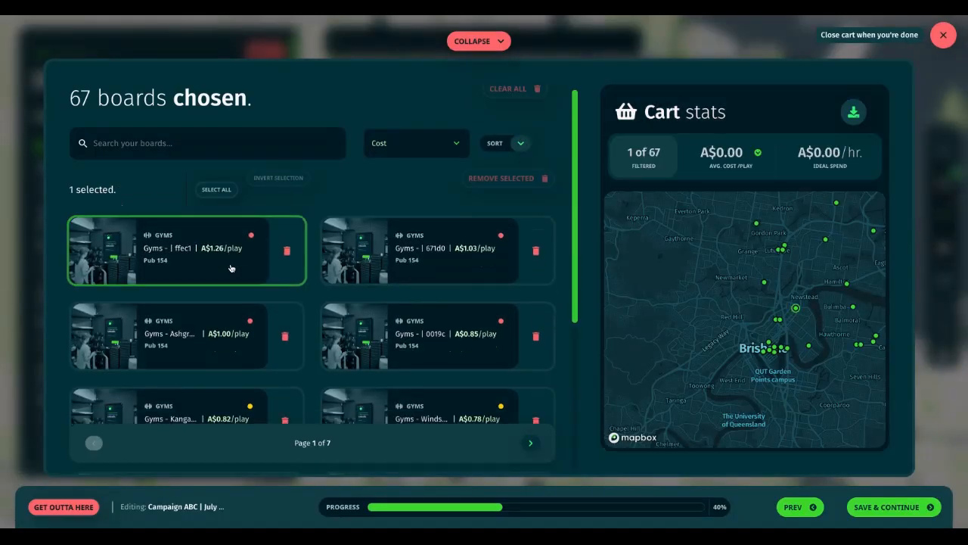
{"action": "left_click", "coordinate": [223, 344]}
{"action": "left_click", "coordinate": [484, 250]}
{"action": "left_click", "coordinate": [497, 330]}
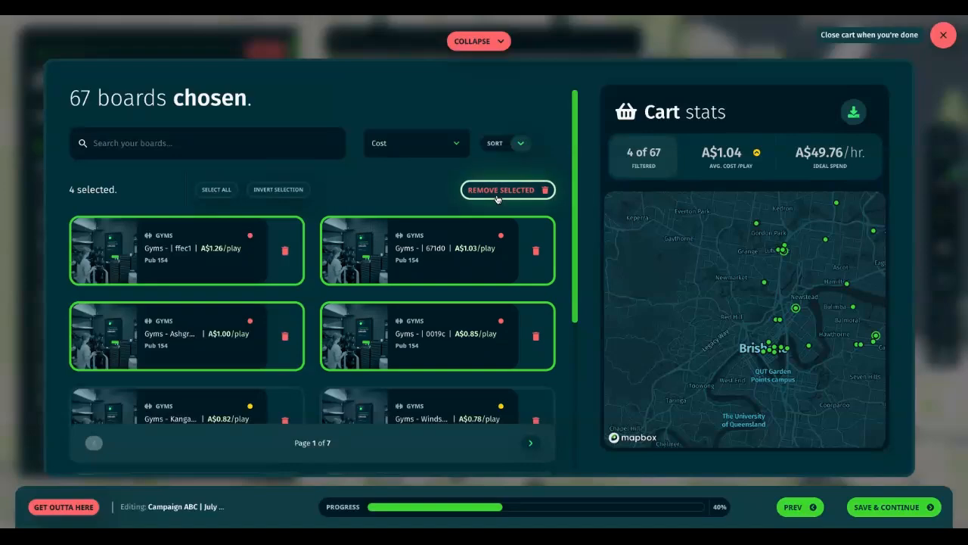
{"action": "left_click", "coordinate": [467, 191]}
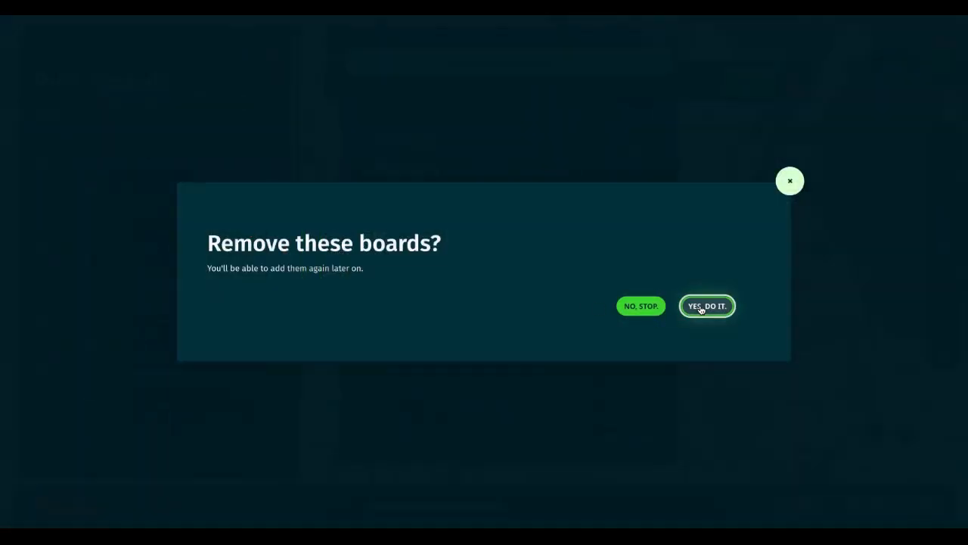
{"action": "left_click", "coordinate": [705, 306]}
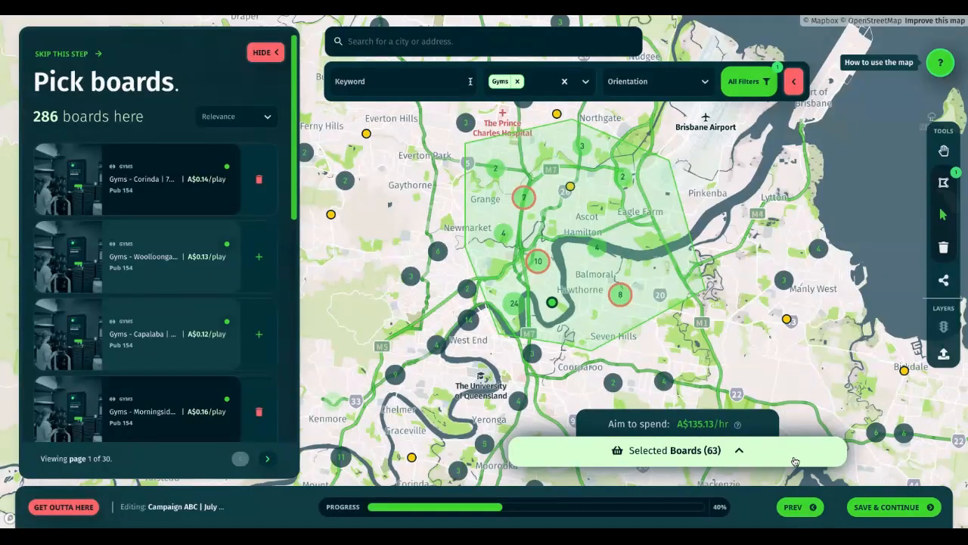
Save the board selection, continue to the schedule and spend settings, and set the campaign start date to July 14, 2026.
{"action": "left_click", "coordinate": [853, 505]}
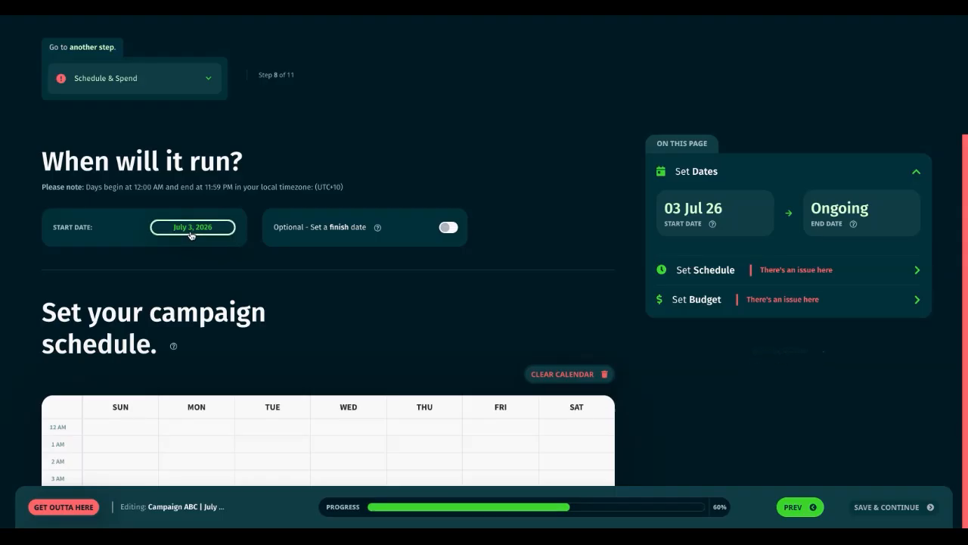
{"action": "left_click", "coordinate": [191, 235]}
{"action": "left_click", "coordinate": [145, 333]}
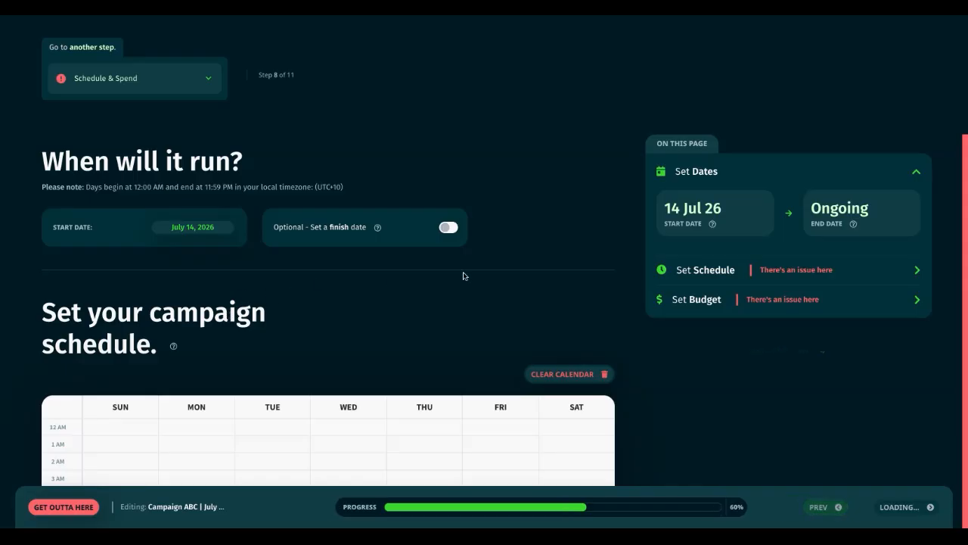
Enable the optional finish date and set it to September 10, 2026.
{"action": "left_click", "coordinate": [449, 227]}
{"action": "left_click", "coordinate": [413, 262]}
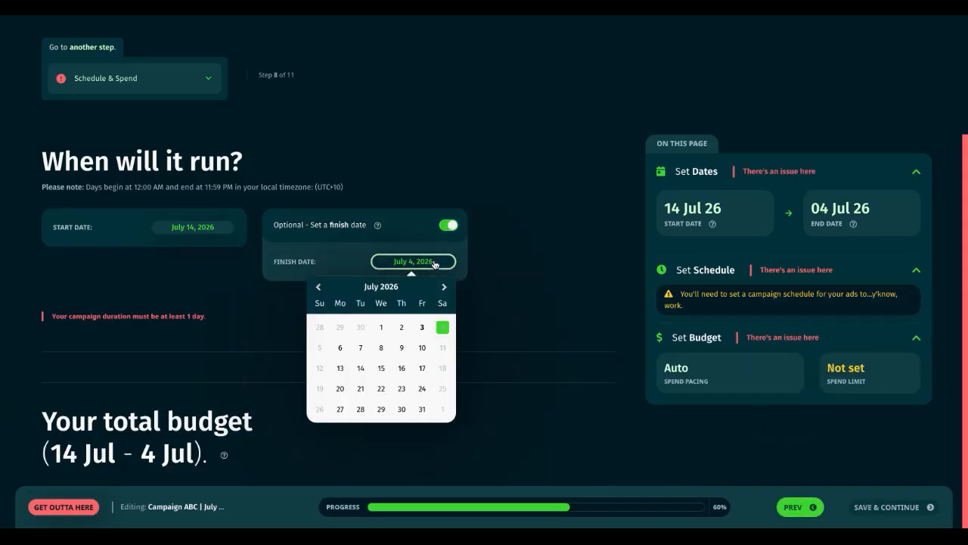
{"action": "left_click", "coordinate": [444, 287]}
{"action": "left_click", "coordinate": [444, 287]}
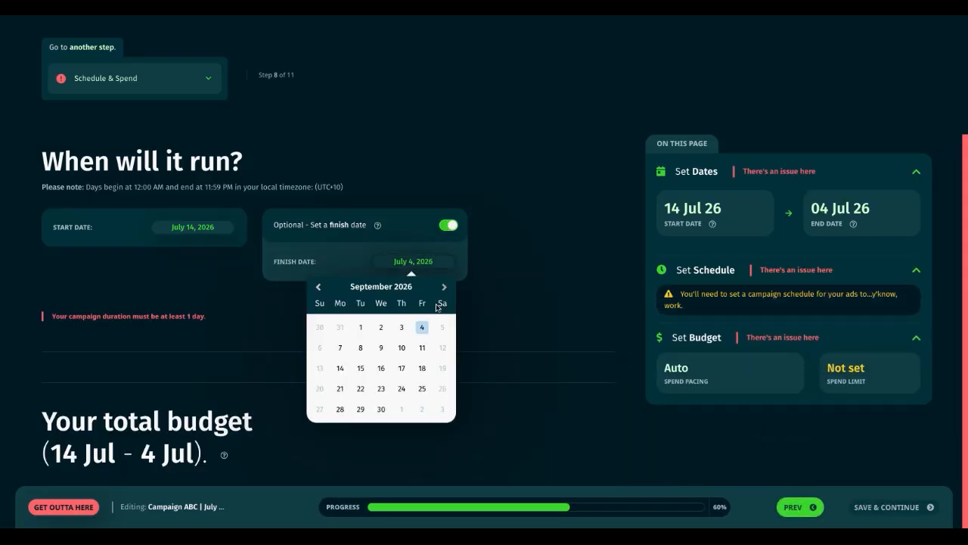
{"action": "left_click", "coordinate": [404, 353]}
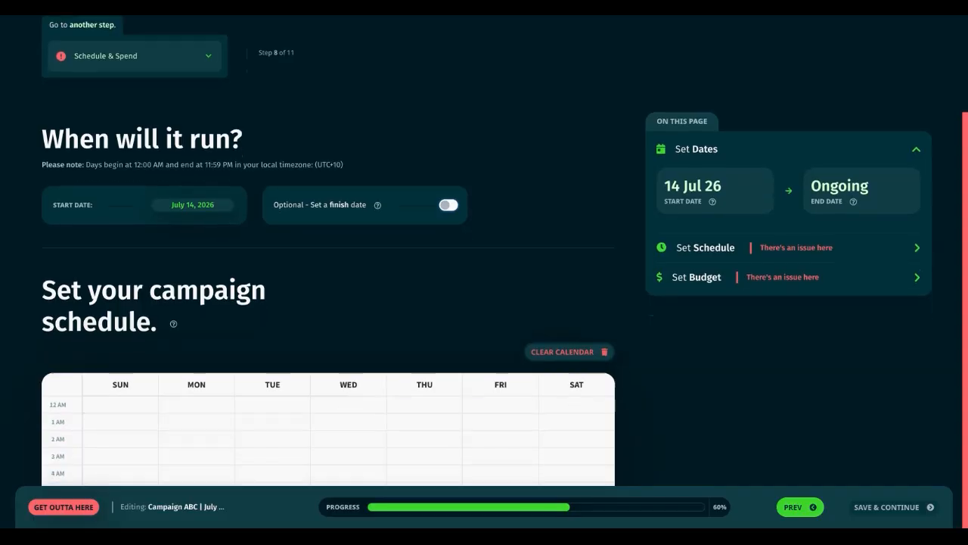
Add active hours of 6–9am and 3–6pm for every day from Sunday to Saturday in the campaign schedule.
{"action": "scroll", "coordinate": [388, 271], "scroll_direction": "down", "scroll_amount": 4}
{"action": "scroll", "coordinate": [385, 273], "scroll_direction": "down", "scroll_amount": 2}
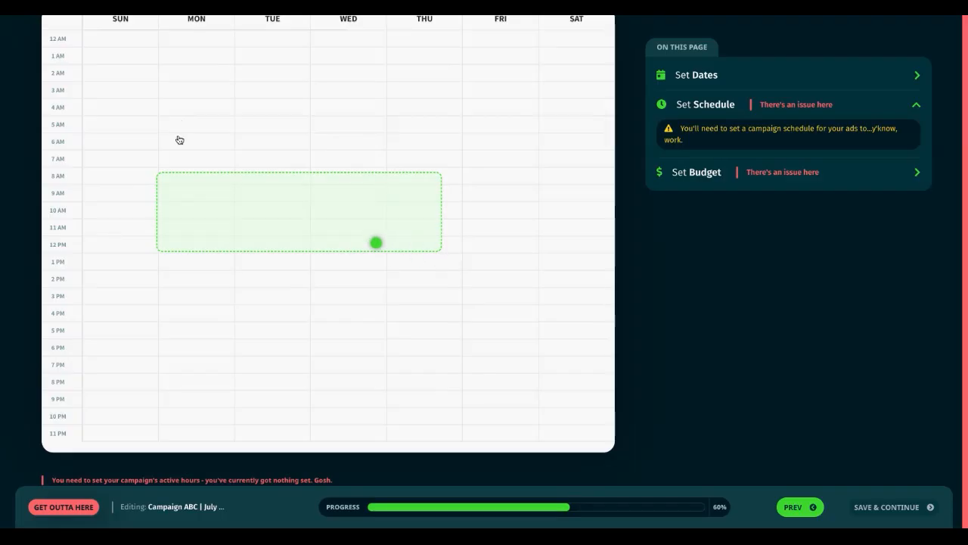
{"action": "left_click_drag", "start_coordinate": [138, 137], "coordinate": [550, 166]}
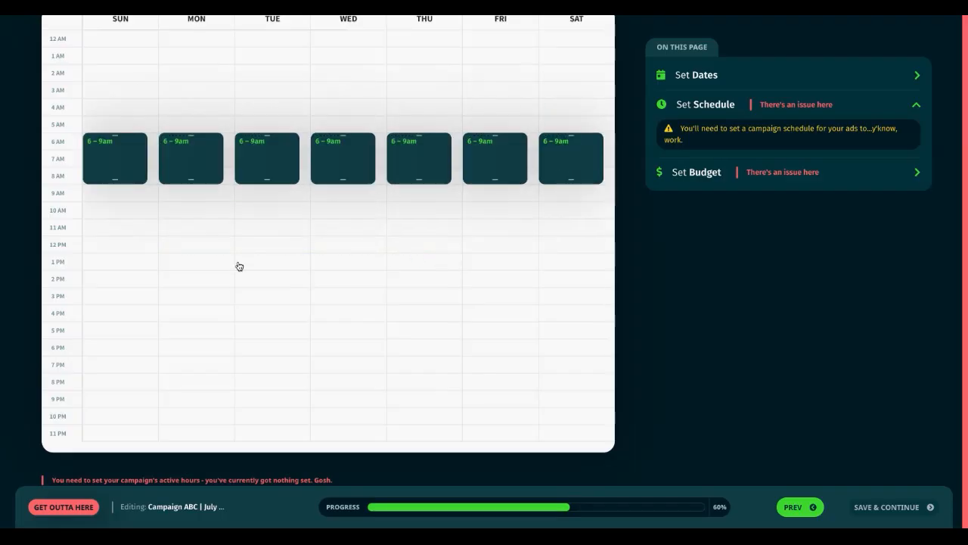
{"action": "scroll", "coordinate": [233, 305], "scroll_direction": "down", "scroll_amount": 5}
{"action": "left_click_drag", "start_coordinate": [104, 294], "coordinate": [569, 240]}
Delete the morning and afternoon blocks on Saturday and Sunday from the campaign schedule.
{"action": "scroll", "coordinate": [551, 122], "scroll_direction": "up", "scroll_amount": 3}
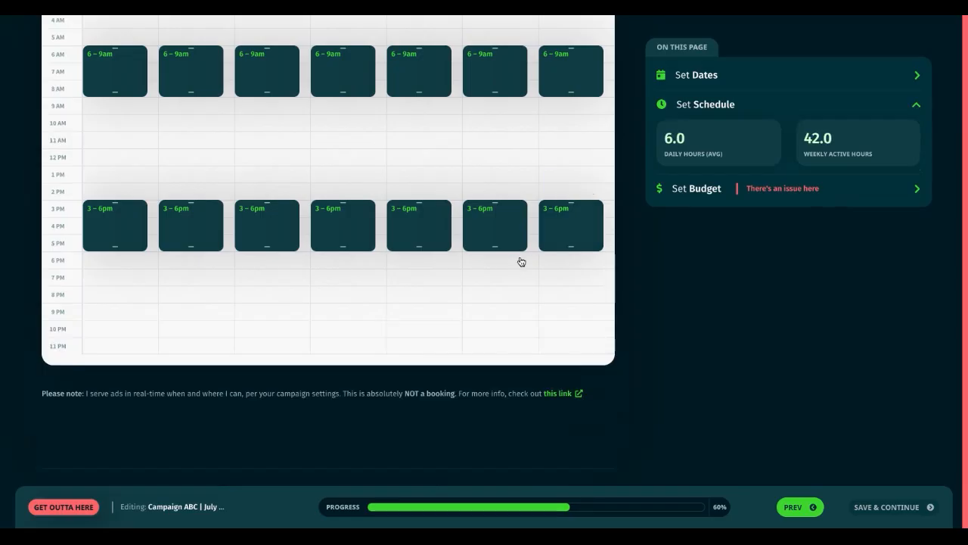
{"action": "scroll", "coordinate": [550, 292], "scroll_direction": "up", "scroll_amount": 1}
{"action": "mouse_move", "coordinate": [583, 110]}
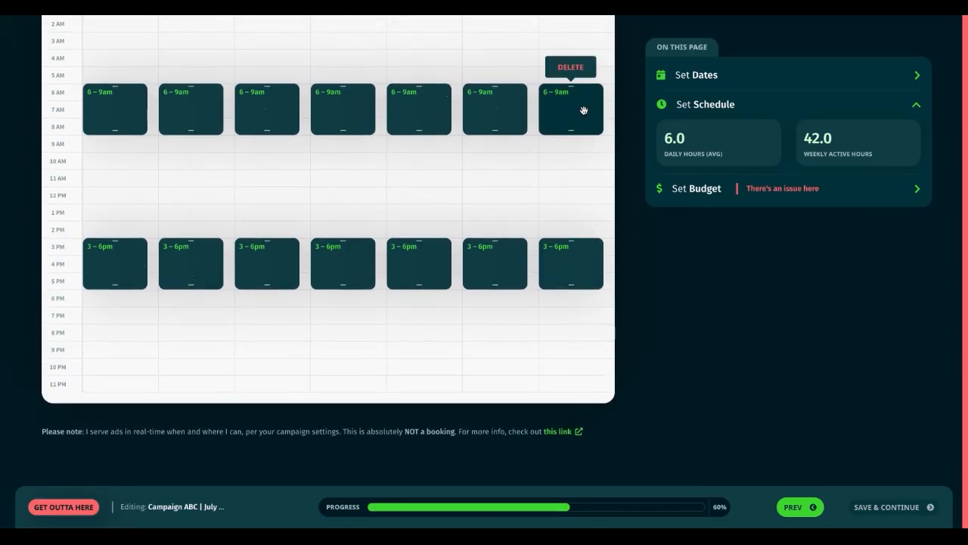
{"action": "left_click", "coordinate": [571, 66]}
{"action": "mouse_move", "coordinate": [575, 253]}
{"action": "left_click", "coordinate": [570, 221]}
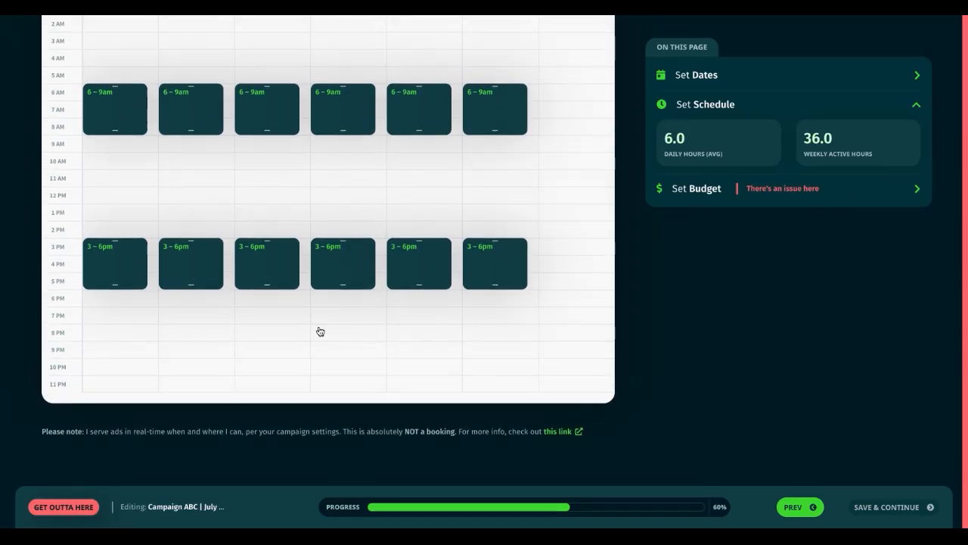
{"action": "left_click", "coordinate": [114, 66]}
{"action": "mouse_move", "coordinate": [106, 246]}
{"action": "left_click", "coordinate": [115, 221]}
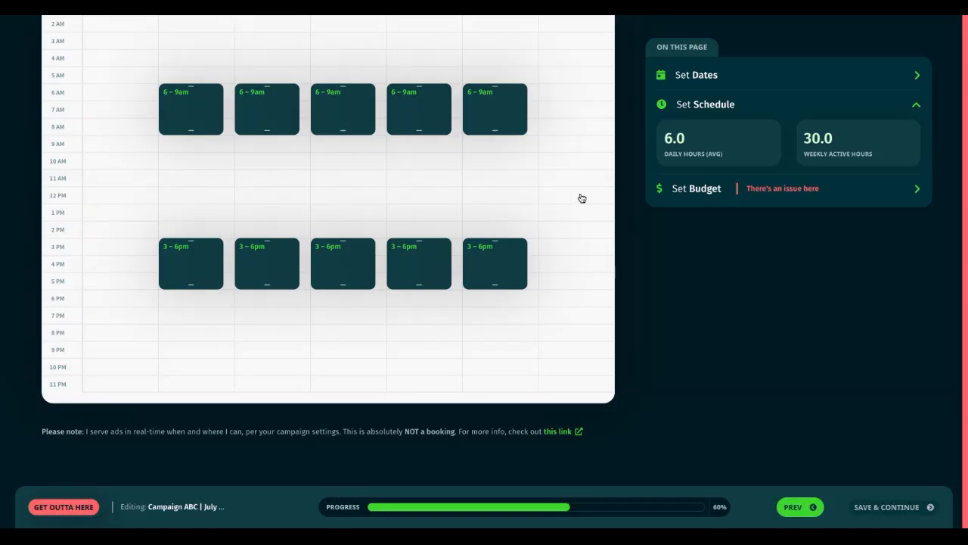
Choose an hourly budget for the ongoing campaign and fill in the suggested hourly pace.
{"action": "left_click_drag", "start_coordinate": [842, 139], "coordinate": [800, 148]}
{"action": "left_click", "coordinate": [745, 262]}
{"action": "scroll", "coordinate": [571, 298], "scroll_direction": "down", "scroll_amount": 5}
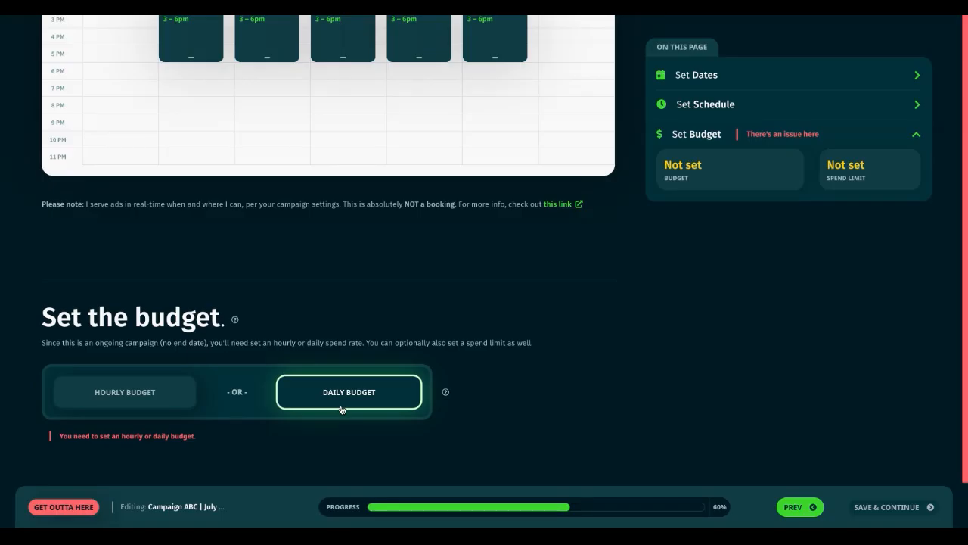
{"action": "left_click", "coordinate": [167, 401]}
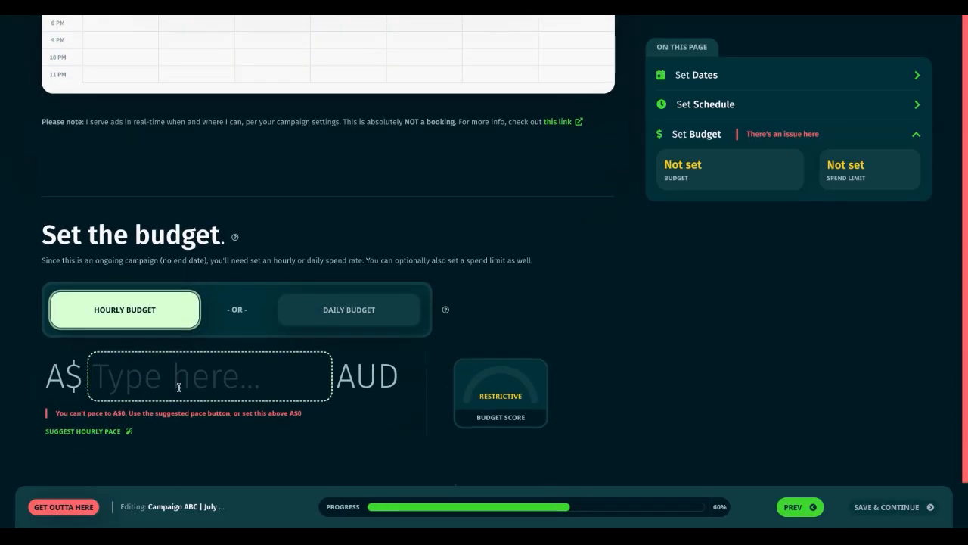
{"action": "left_click", "coordinate": [104, 431]}
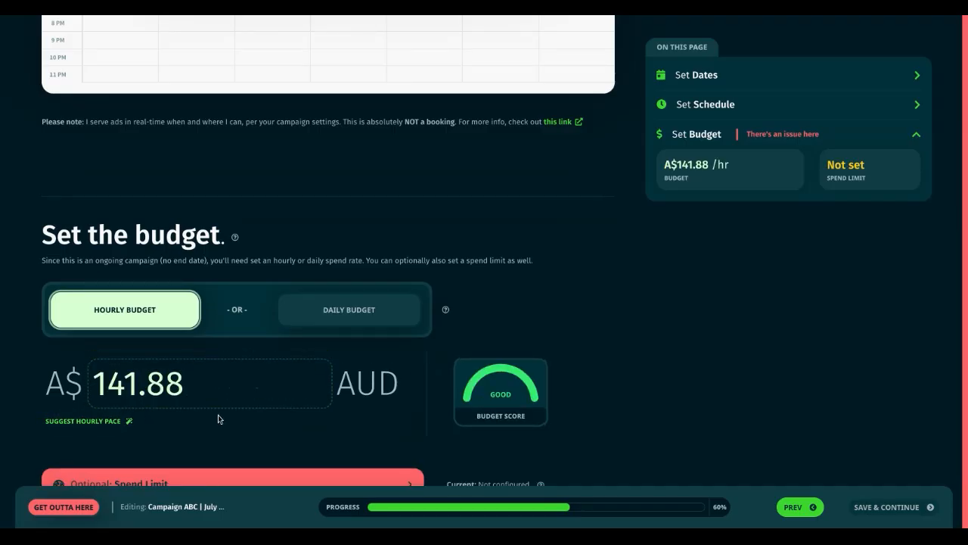
{"action": "mouse_move", "coordinate": [484, 382]}
Set the campaign's optional total spend limit to A$50,000 and collapse the spend limit settings.
{"action": "scroll", "coordinate": [266, 410], "scroll_direction": "down", "scroll_amount": 3}
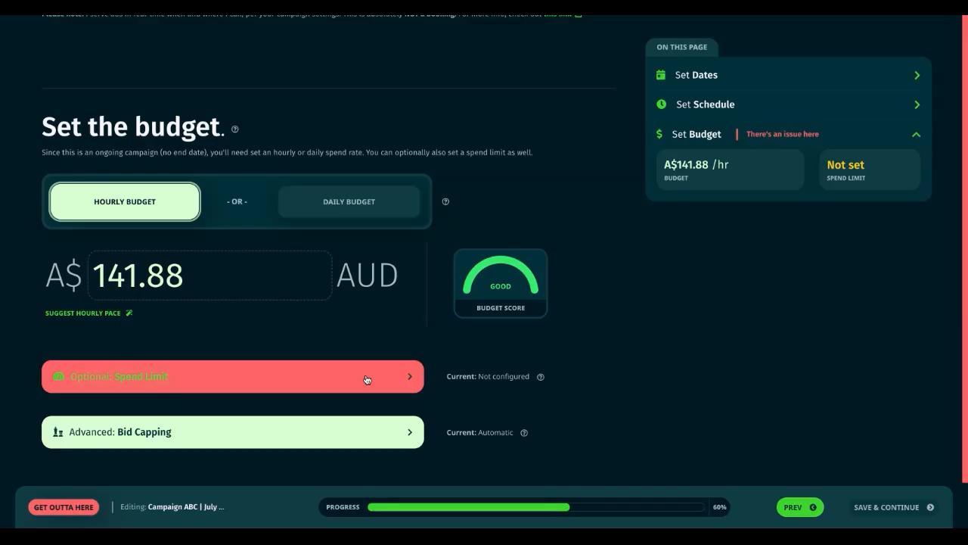
{"action": "left_click", "coordinate": [366, 379]}
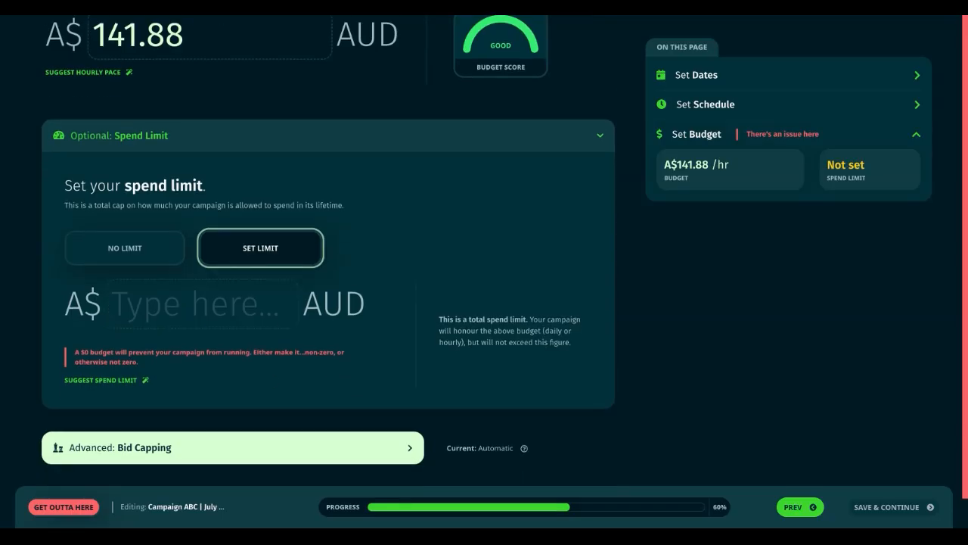
{"action": "left_click", "coordinate": [162, 257]}
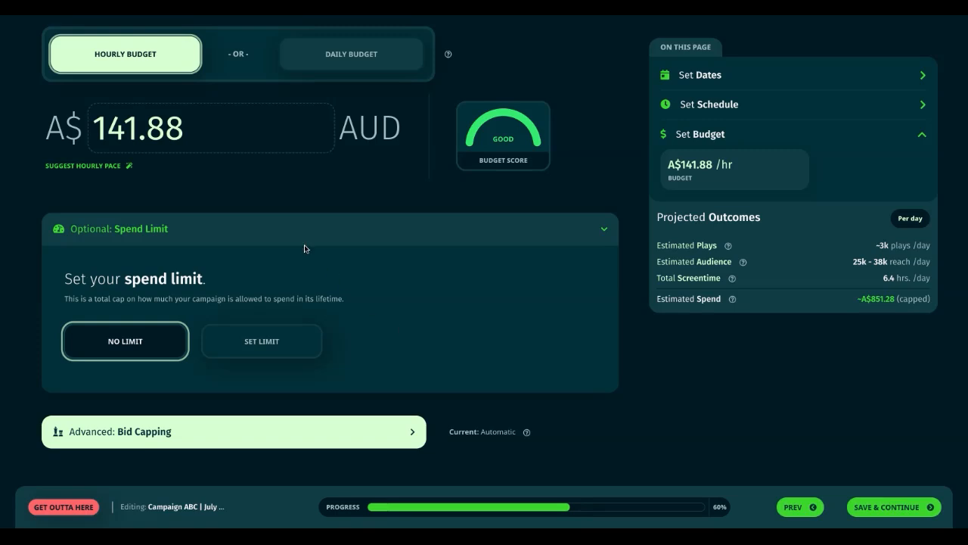
{"action": "left_click", "coordinate": [267, 342]}
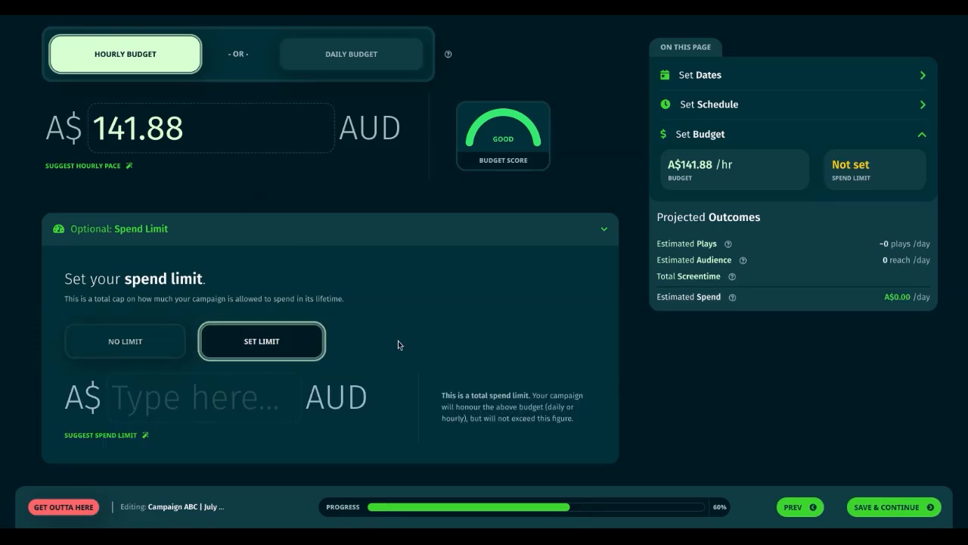
{"action": "type", "text": "50000"}
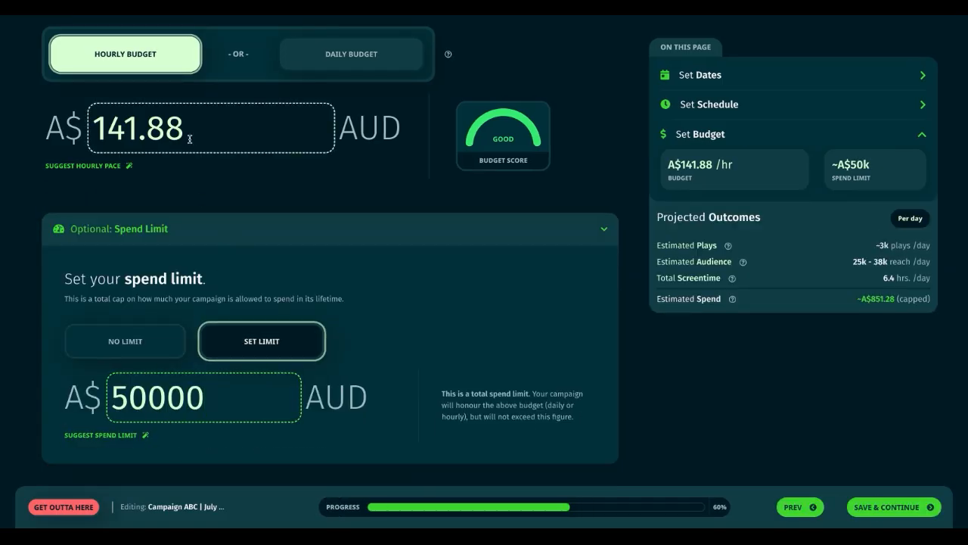
{"action": "left_click_drag", "start_coordinate": [190, 139], "coordinate": [92, 133]}
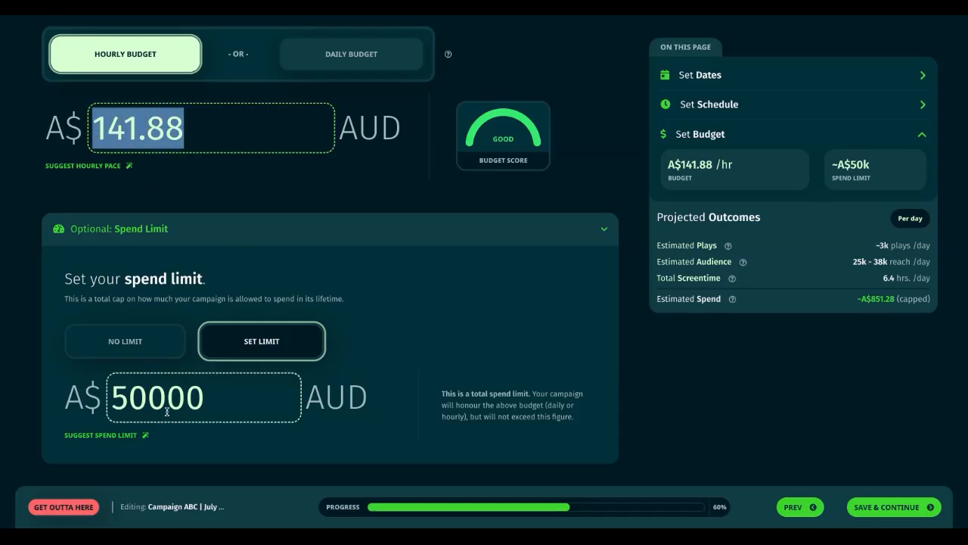
{"action": "left_click", "coordinate": [606, 230]}
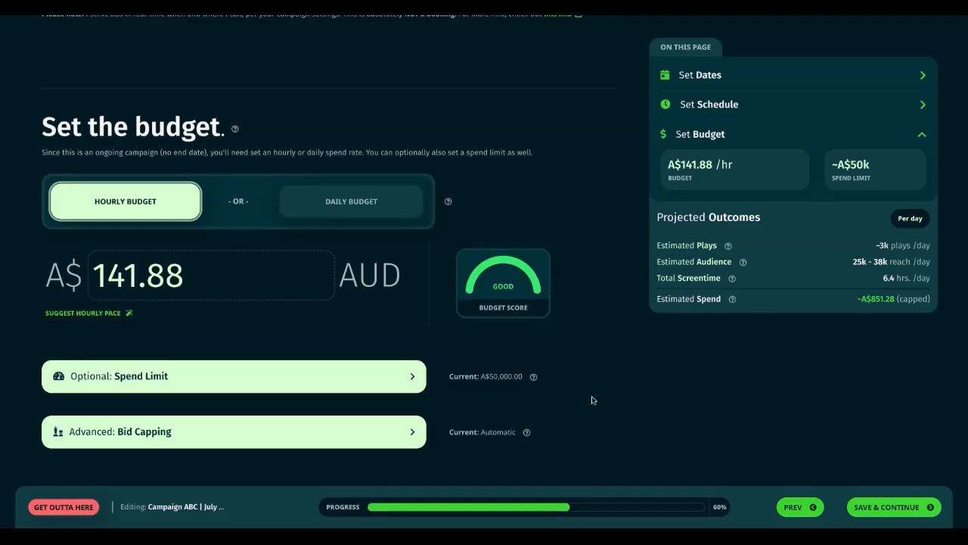
Re-enable the September 10, 2026 finish date and switch the spend pacing of the total budget to Auto.
{"action": "scroll", "coordinate": [592, 400], "scroll_direction": "up", "scroll_amount": 10}
{"action": "left_click", "coordinate": [451, 223]}
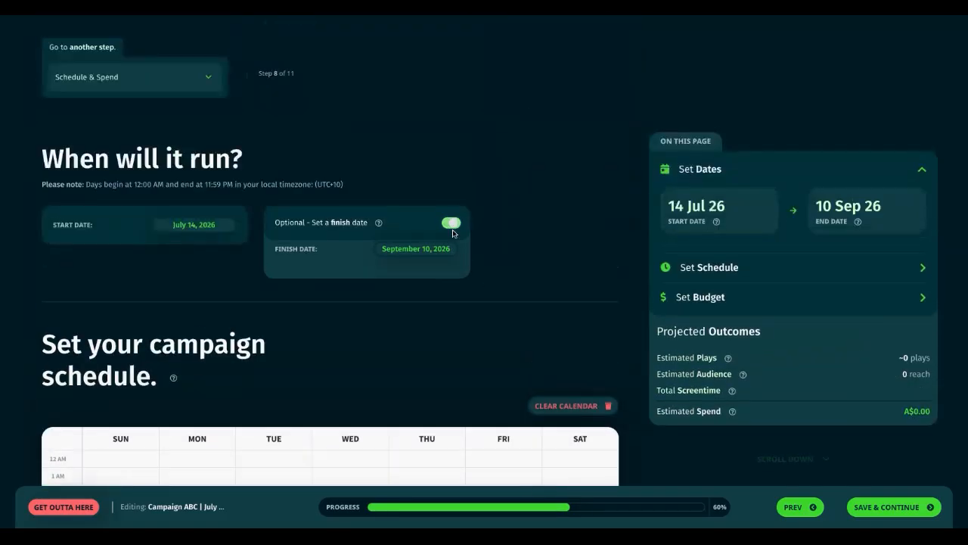
{"action": "scroll", "coordinate": [475, 289], "scroll_direction": "down", "scroll_amount": 10}
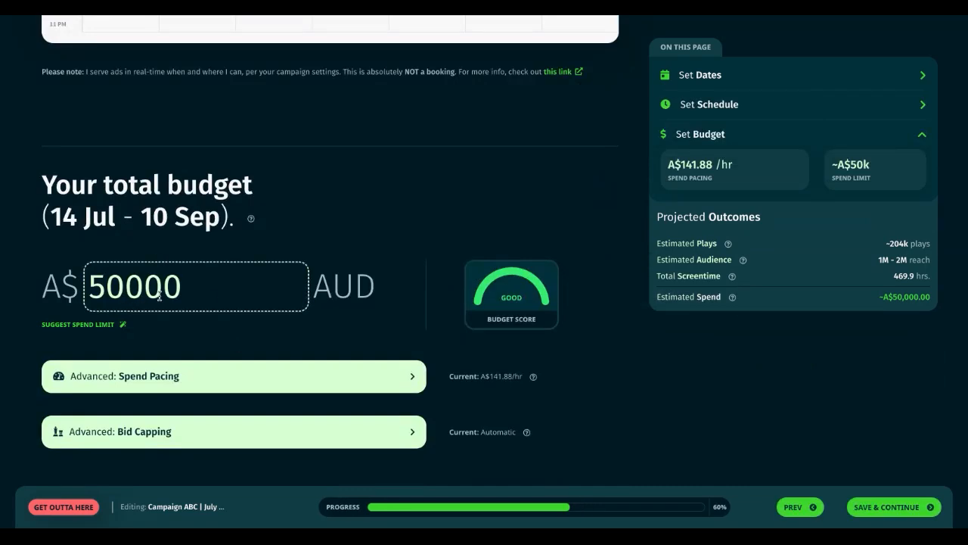
{"action": "left_click", "coordinate": [231, 378]}
{"action": "scroll", "coordinate": [257, 348], "scroll_direction": "down", "scroll_amount": 3}
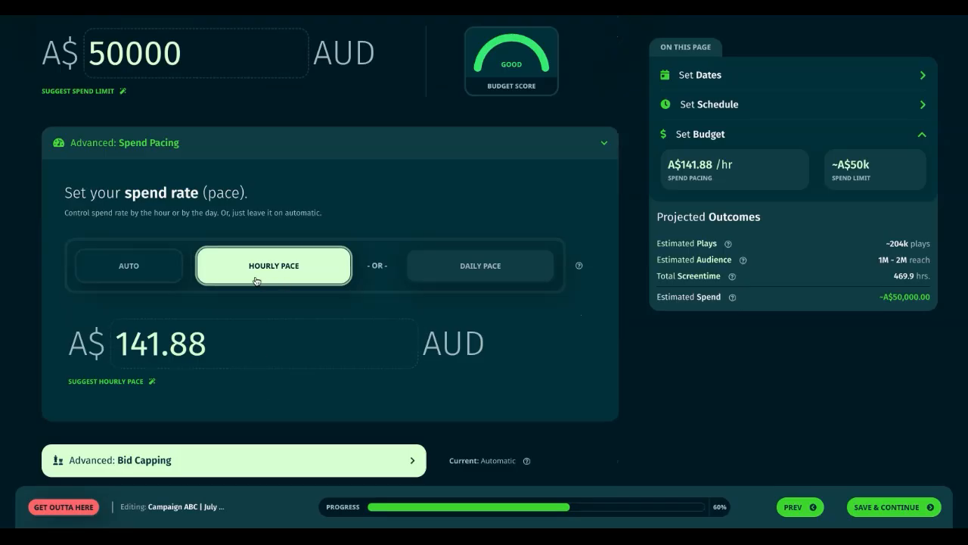
{"action": "left_click", "coordinate": [135, 277]}
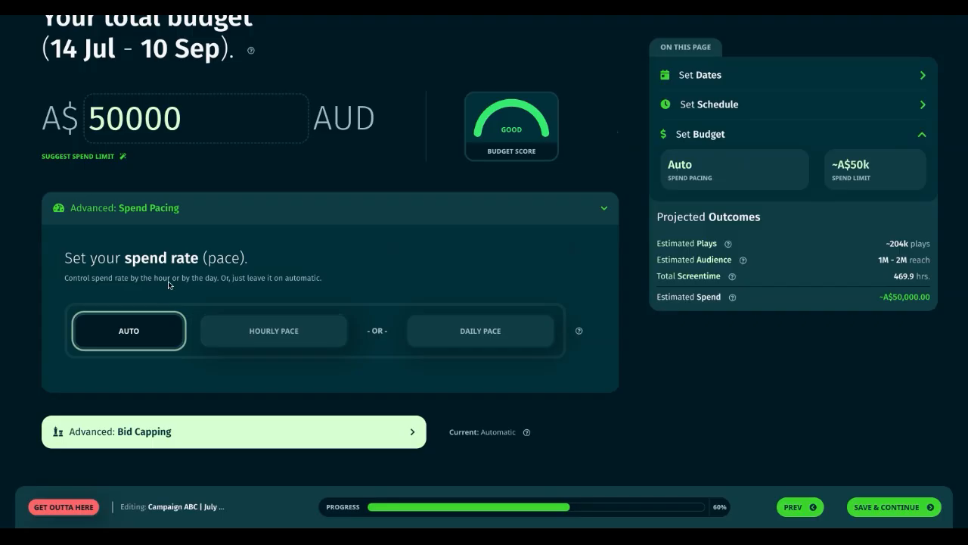
{"action": "left_click", "coordinate": [604, 209]}
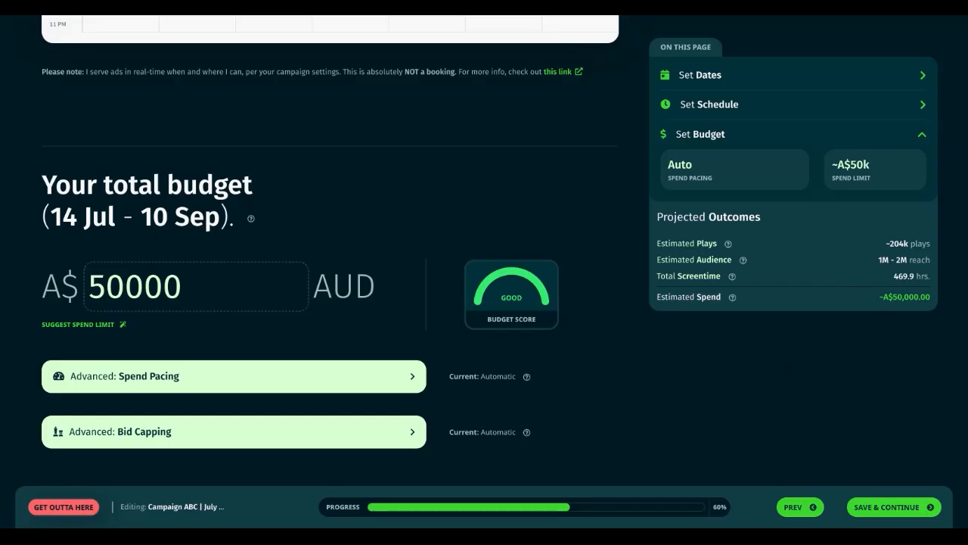
Turn off the optional finish date and reselect the hourly budget for the ongoing campaign.
{"action": "scroll", "coordinate": [376, 259], "scroll_direction": "up", "scroll_amount": 10}
{"action": "left_click", "coordinate": [456, 224]}
{"action": "scroll", "coordinate": [375, 322], "scroll_direction": "down", "scroll_amount": 10}
{"action": "left_click", "coordinate": [173, 285]}
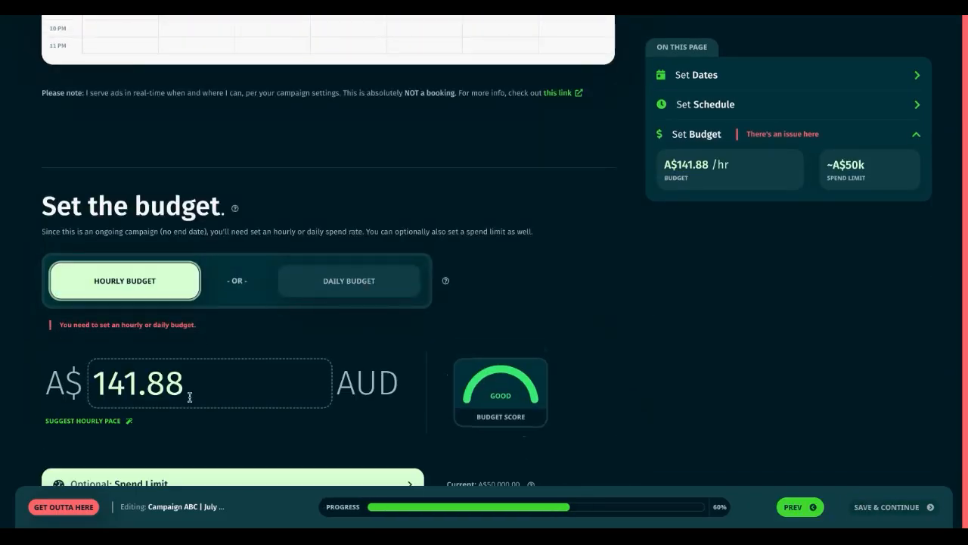
{"action": "scroll", "coordinate": [174, 394], "scroll_direction": "down", "scroll_amount": 2}
{"action": "left_click", "coordinate": [165, 386]}
{"action": "scroll", "coordinate": [227, 374], "scroll_direction": "down", "scroll_amount": 3}
{"action": "left_click", "coordinate": [609, 162]}
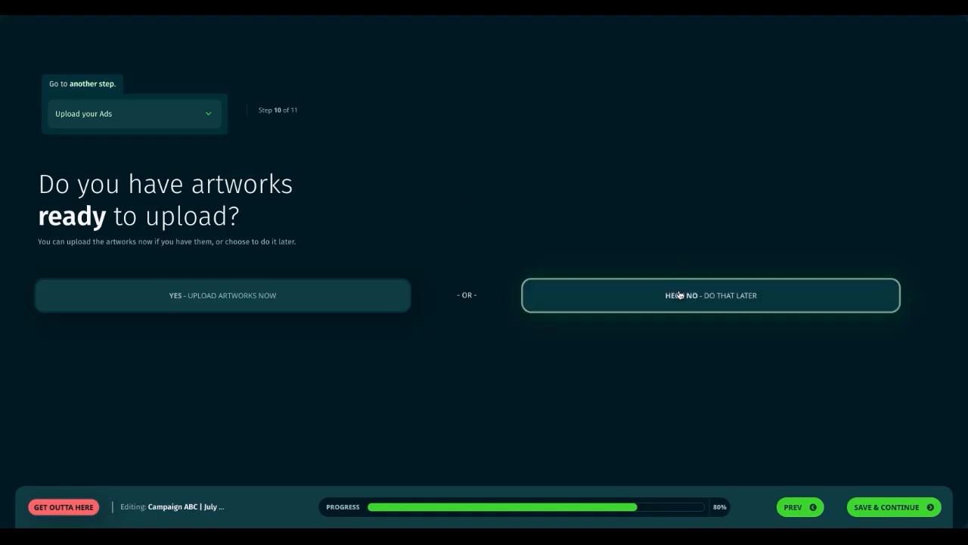
Choose to upload artworks now and examine the required 1080 x 1920 px portrait specification.
{"action": "left_click", "coordinate": [288, 304]}
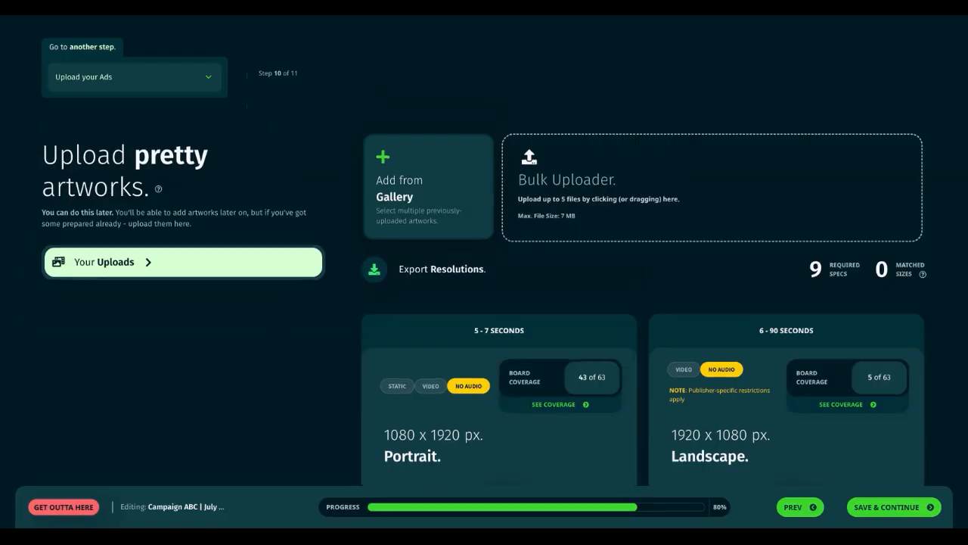
{"action": "scroll", "coordinate": [280, 331], "scroll_direction": "down", "scroll_amount": 2}
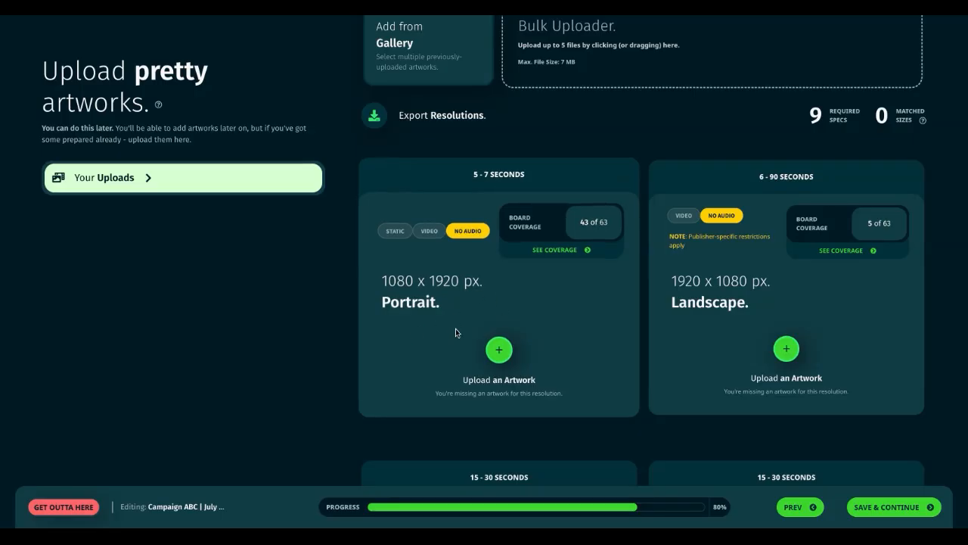
{"action": "left_click_drag", "start_coordinate": [388, 281], "coordinate": [482, 281]}
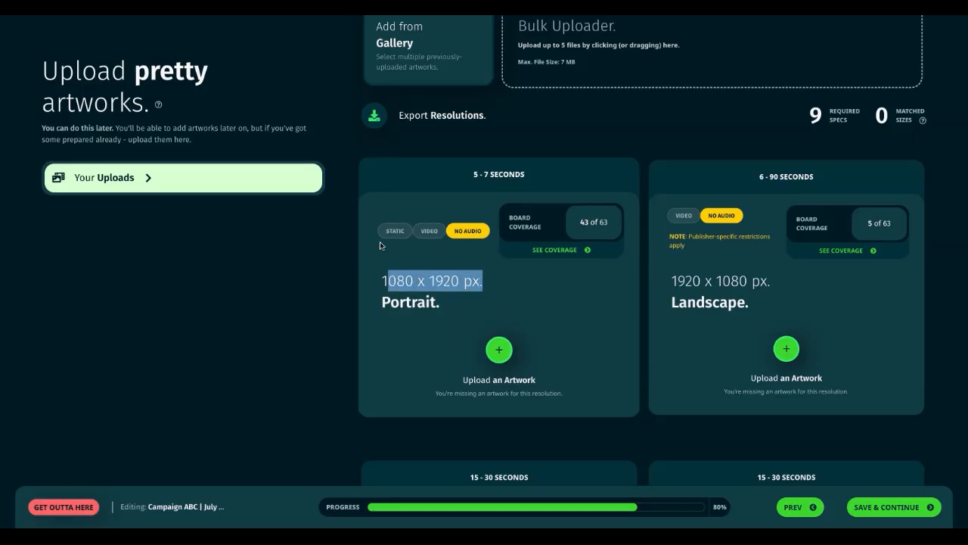
Add the gallery artwork 1080x1920_CAASie1780548008518.png to the 5 - 7 seconds 1080 x 1920 px portrait specification and submit it for approval.
{"action": "left_click", "coordinate": [448, 246]}
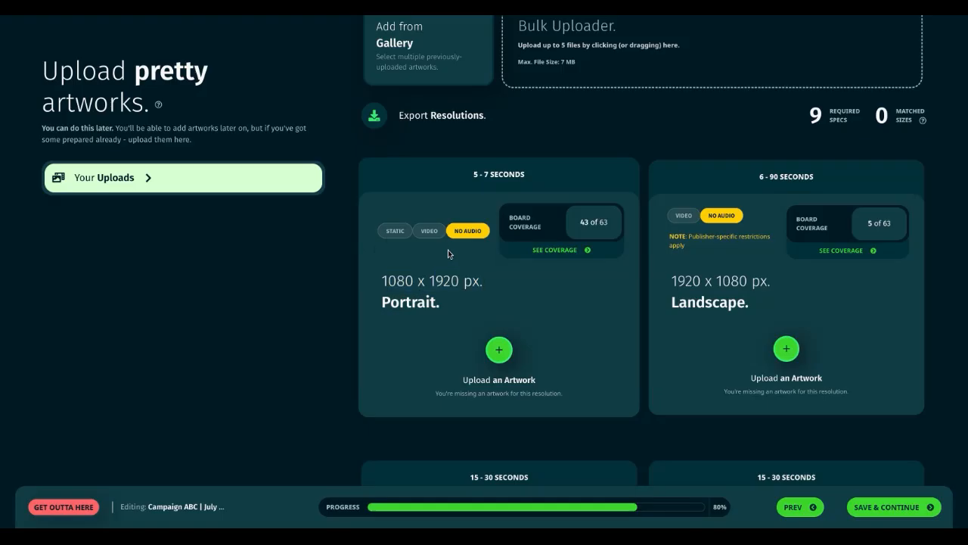
{"action": "left_click_drag", "start_coordinate": [469, 173], "coordinate": [534, 171]}
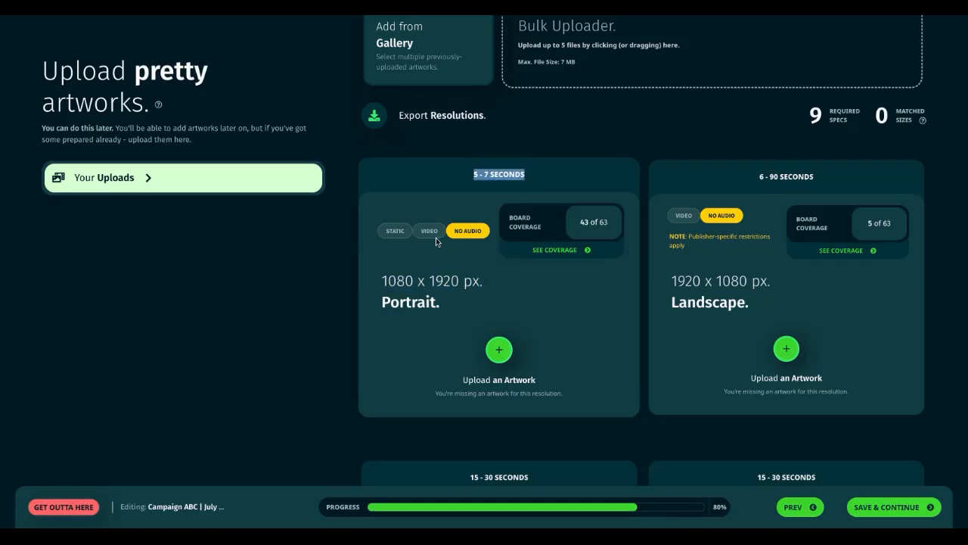
{"action": "left_click", "coordinate": [570, 307]}
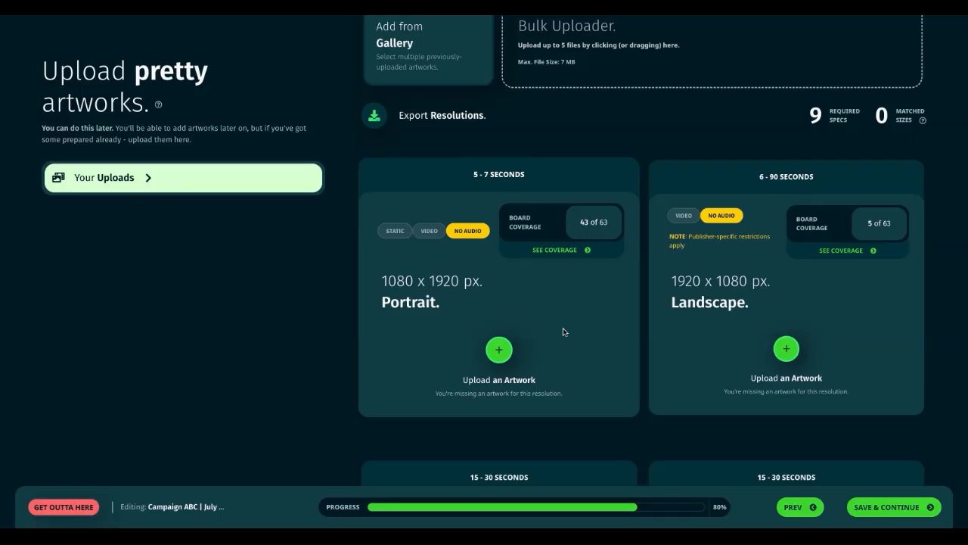
{"action": "left_click", "coordinate": [501, 352]}
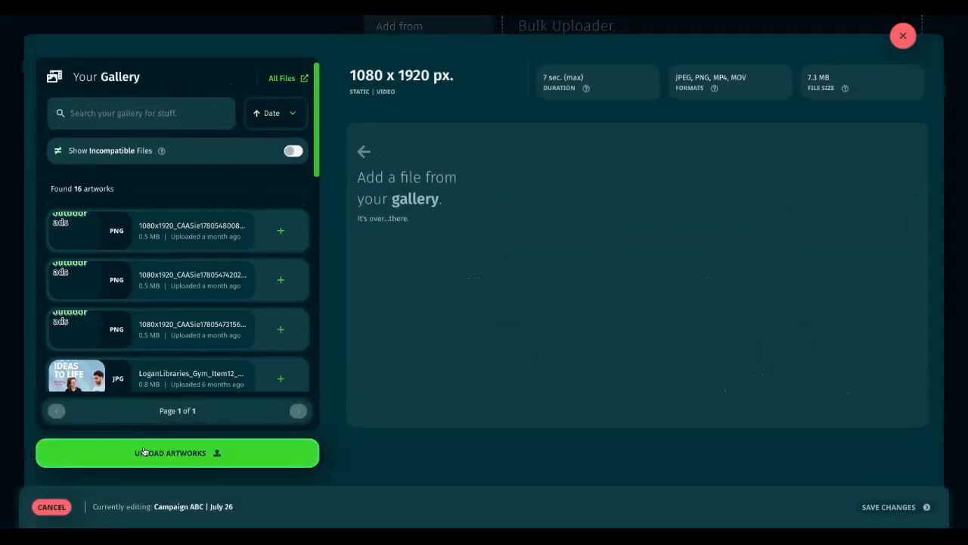
{"action": "left_click", "coordinate": [177, 459]}
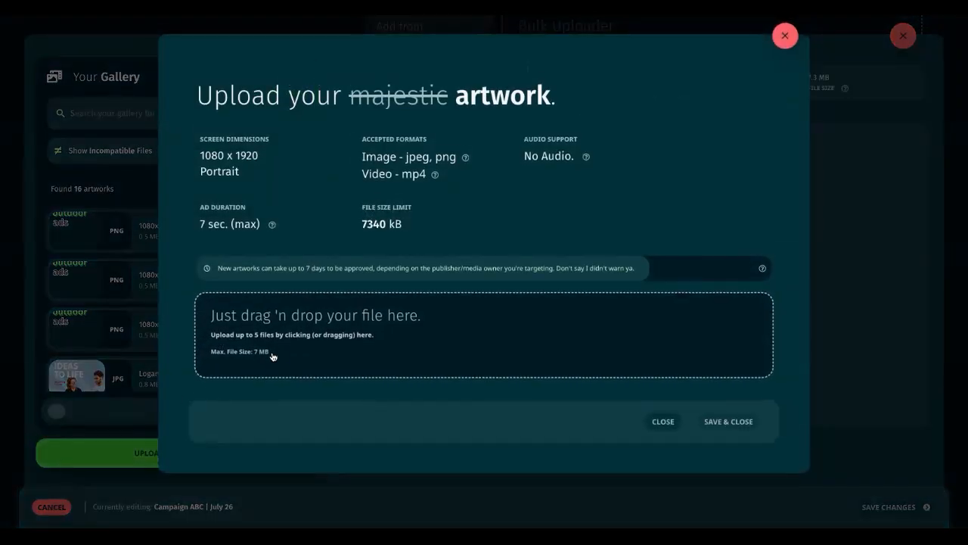
{"action": "left_click", "coordinate": [785, 36]}
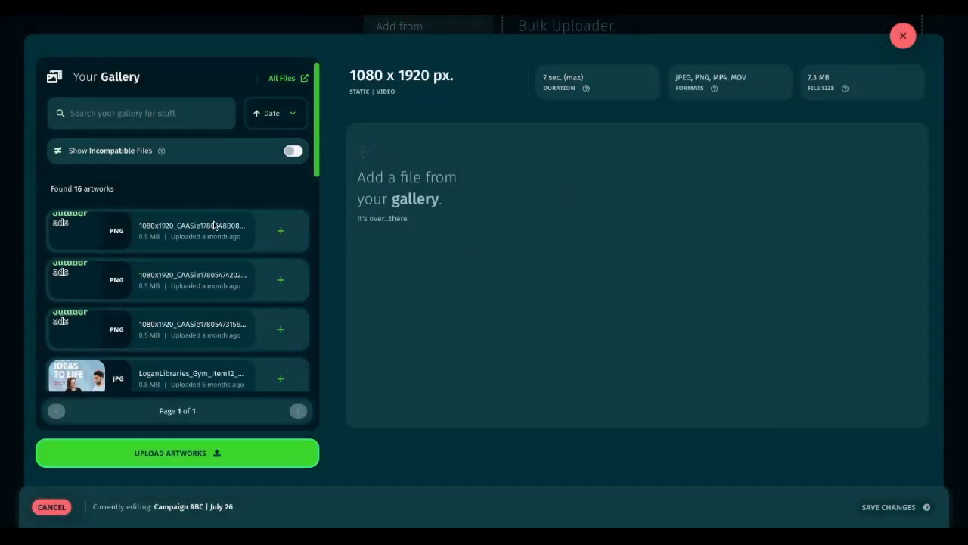
{"action": "left_click", "coordinate": [280, 234]}
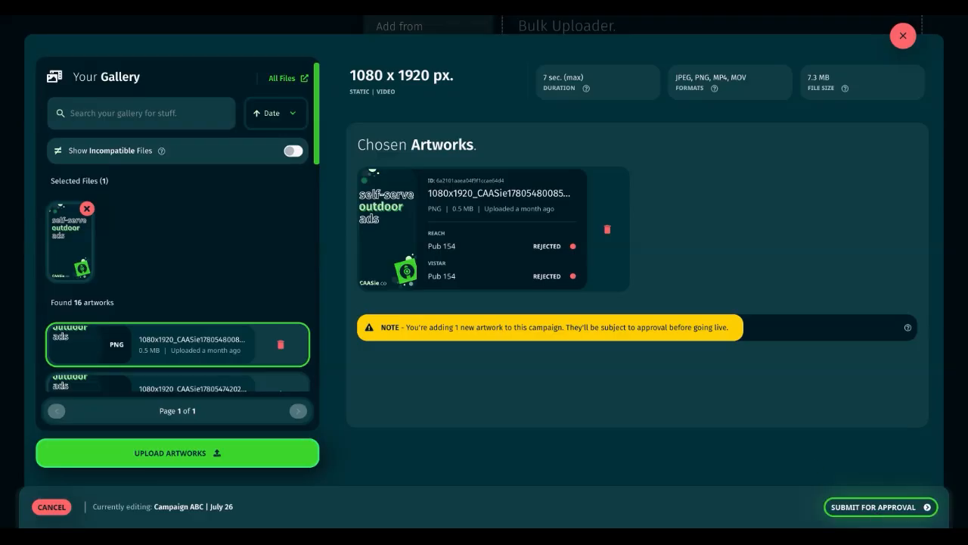
{"action": "left_click", "coordinate": [880, 506]}
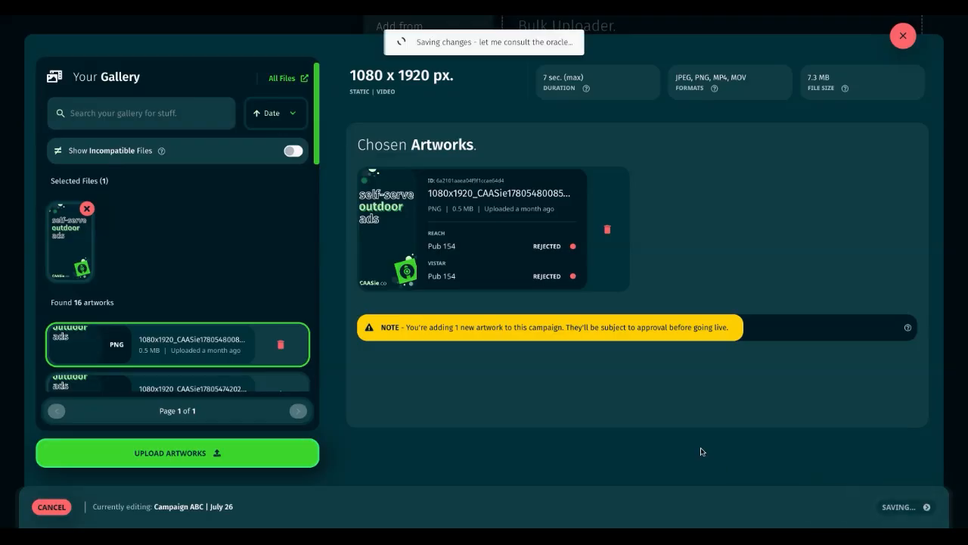
Examine the remaining artwork specifications to see which resolutions and durations the added artwork matches.
{"action": "scroll", "coordinate": [570, 358], "scroll_direction": "down", "scroll_amount": 3}
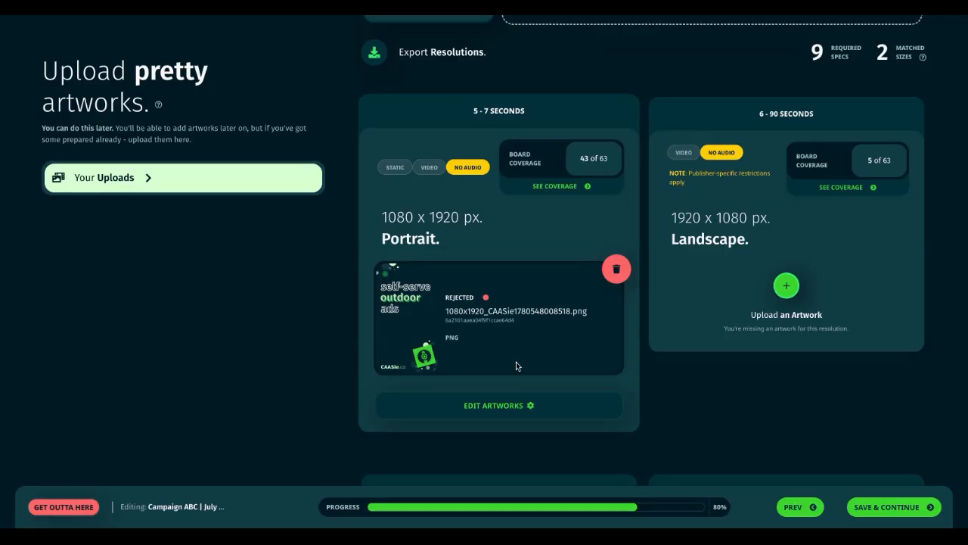
{"action": "scroll", "coordinate": [690, 339], "scroll_direction": "down", "scroll_amount": 10}
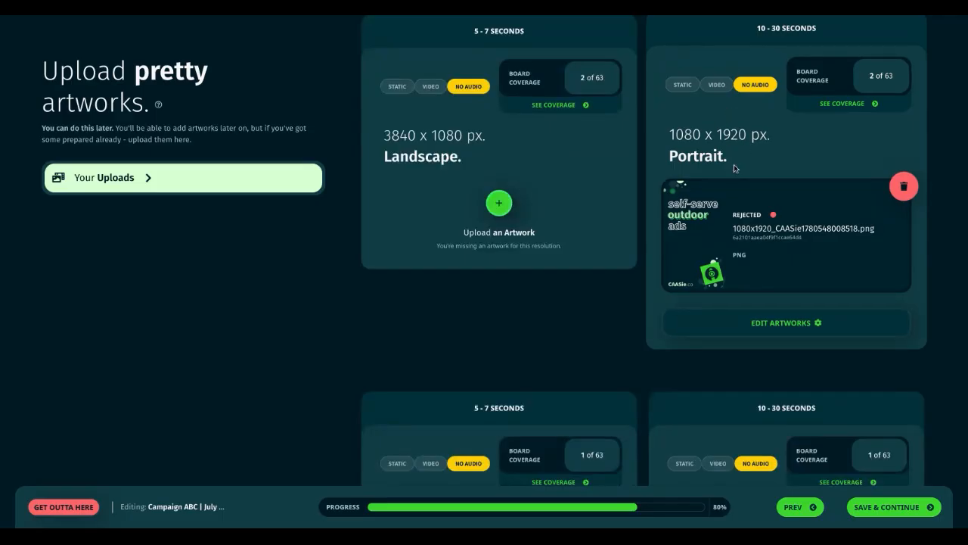
{"action": "scroll", "coordinate": [758, 162], "scroll_direction": "up", "scroll_amount": 1}
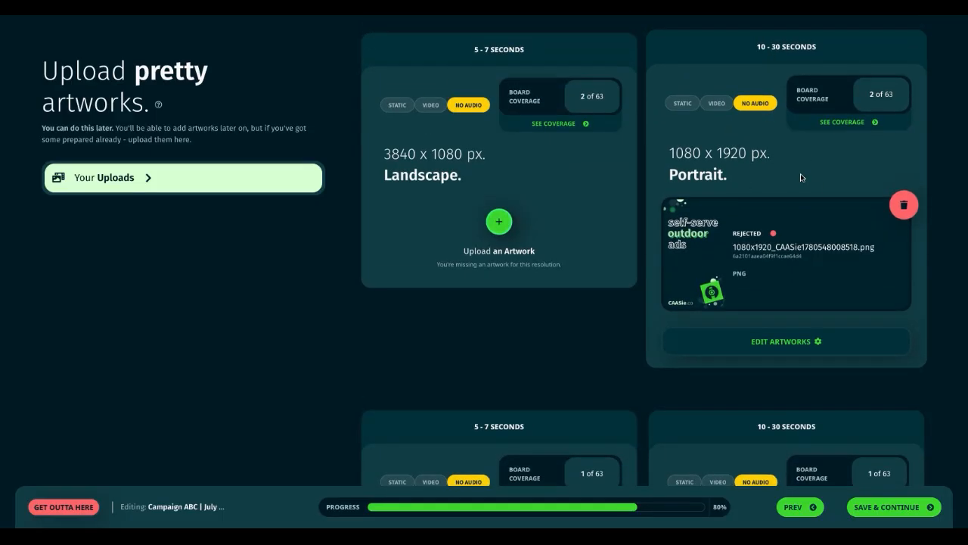
{"action": "left_click_drag", "start_coordinate": [672, 153], "coordinate": [717, 155]}
{"action": "left_click", "coordinate": [762, 179]}
{"action": "scroll", "coordinate": [708, 274], "scroll_direction": "down", "scroll_amount": 4}
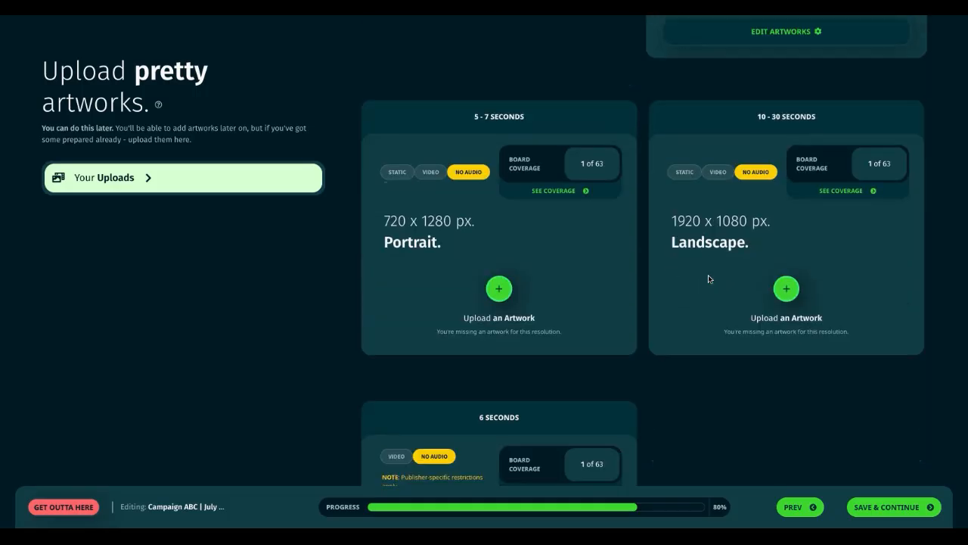
{"action": "scroll", "coordinate": [708, 275], "scroll_direction": "up", "scroll_amount": 10}
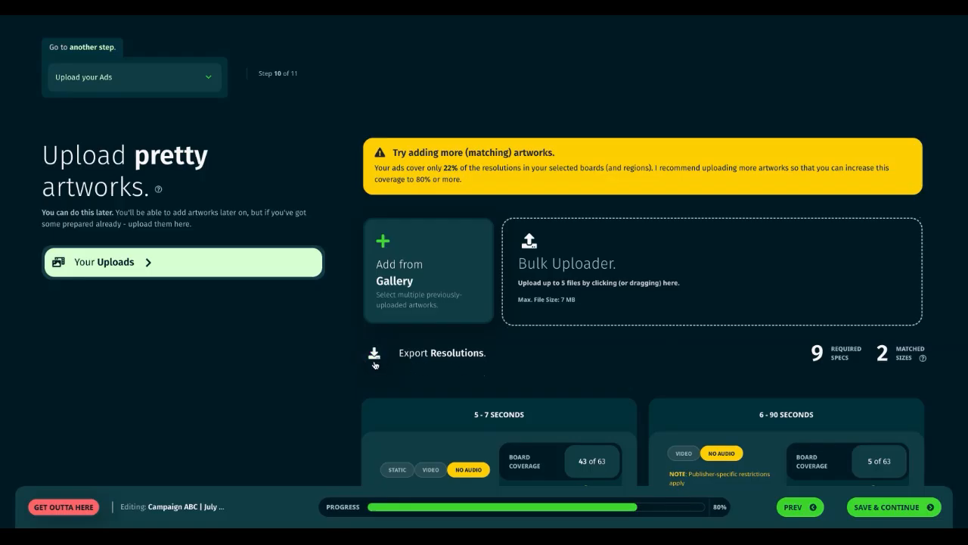
Save the artworks and review the campaign summary's schedule, budget, boards, artworks, projected results and ownership details.
{"action": "left_click", "coordinate": [879, 513]}
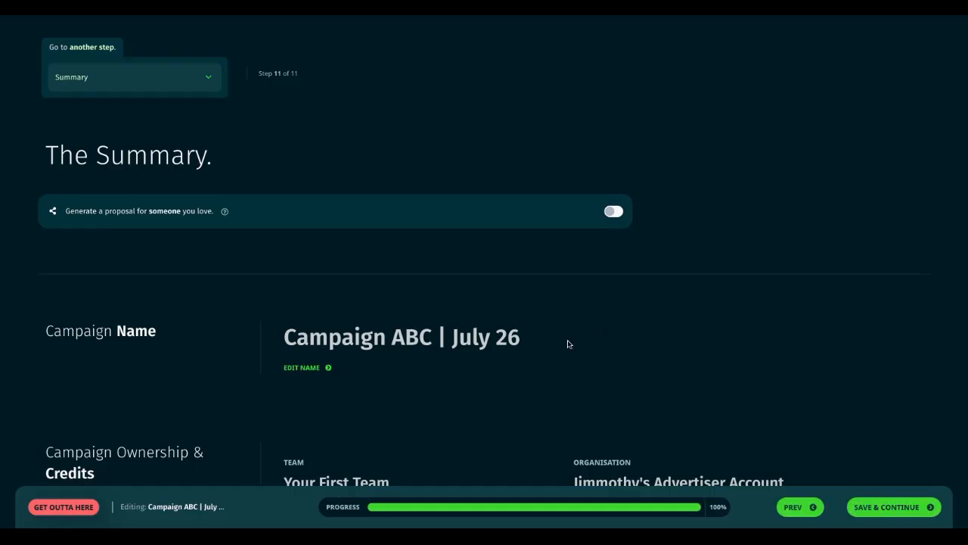
{"action": "scroll", "coordinate": [459, 388], "scroll_direction": "down", "scroll_amount": 4}
{"action": "scroll", "coordinate": [459, 388], "scroll_direction": "down", "scroll_amount": 4}
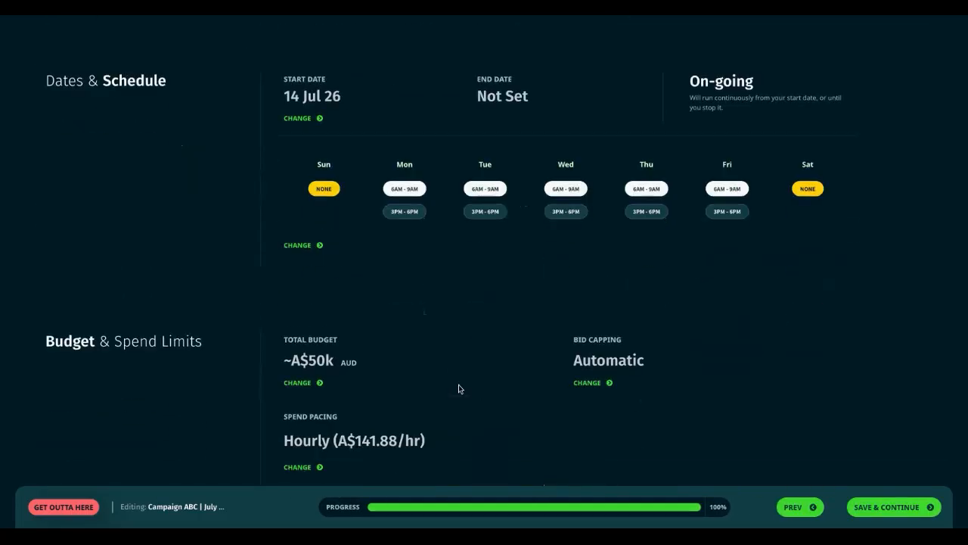
{"action": "scroll", "coordinate": [478, 340], "scroll_direction": "down", "scroll_amount": 2}
{"action": "scroll", "coordinate": [478, 340], "scroll_direction": "down", "scroll_amount": 4}
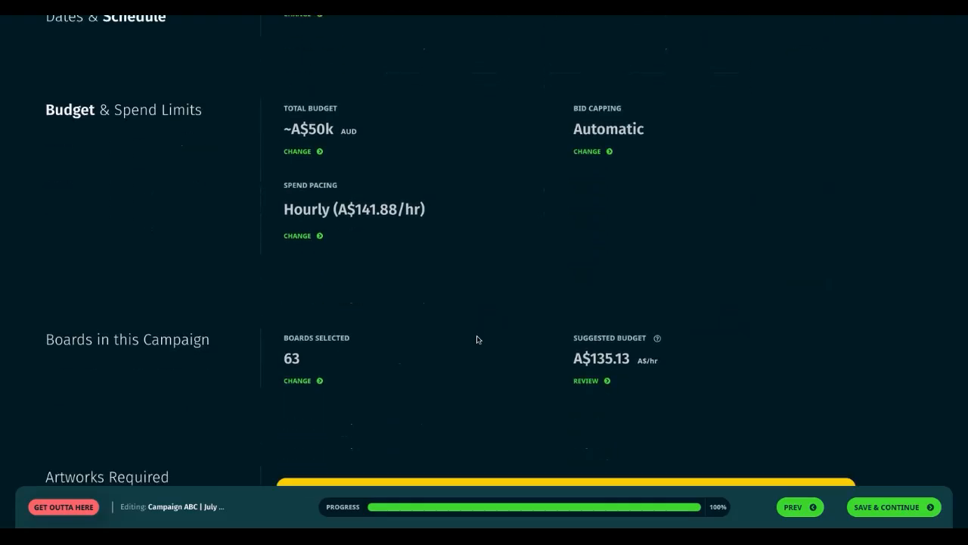
{"action": "scroll", "coordinate": [468, 392], "scroll_direction": "down", "scroll_amount": 3}
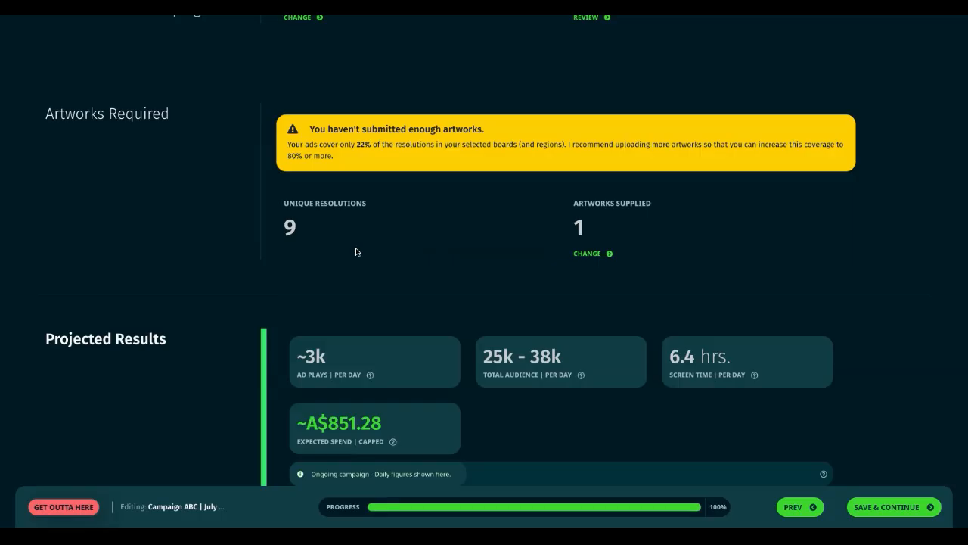
{"action": "scroll", "coordinate": [368, 242], "scroll_direction": "down", "scroll_amount": 1}
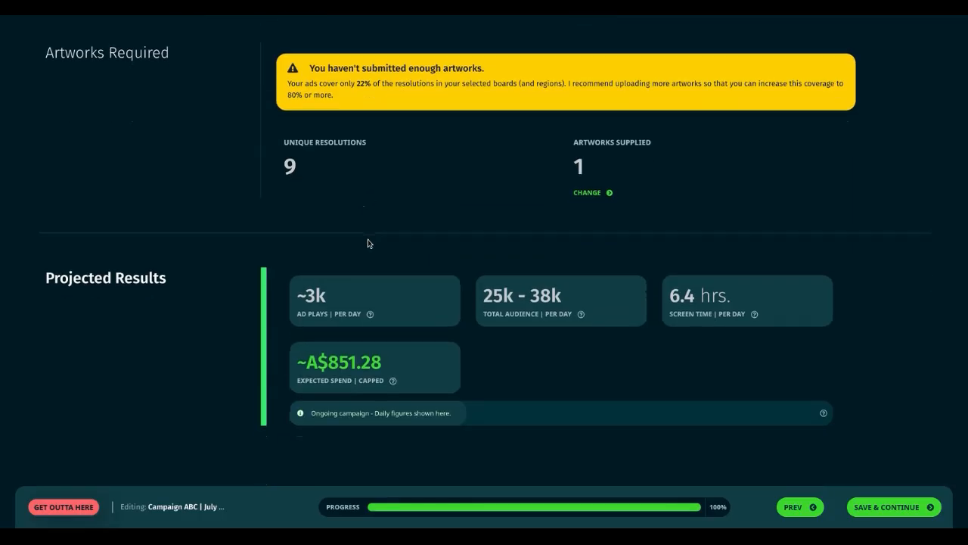
{"action": "scroll", "coordinate": [494, 362], "scroll_direction": "up", "scroll_amount": 6}
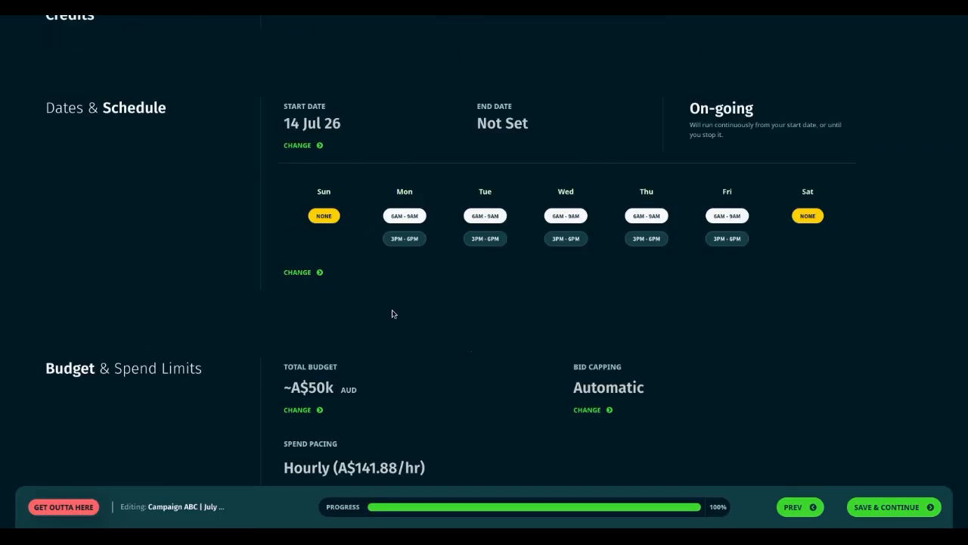
{"action": "scroll", "coordinate": [397, 320], "scroll_direction": "up", "scroll_amount": 5}
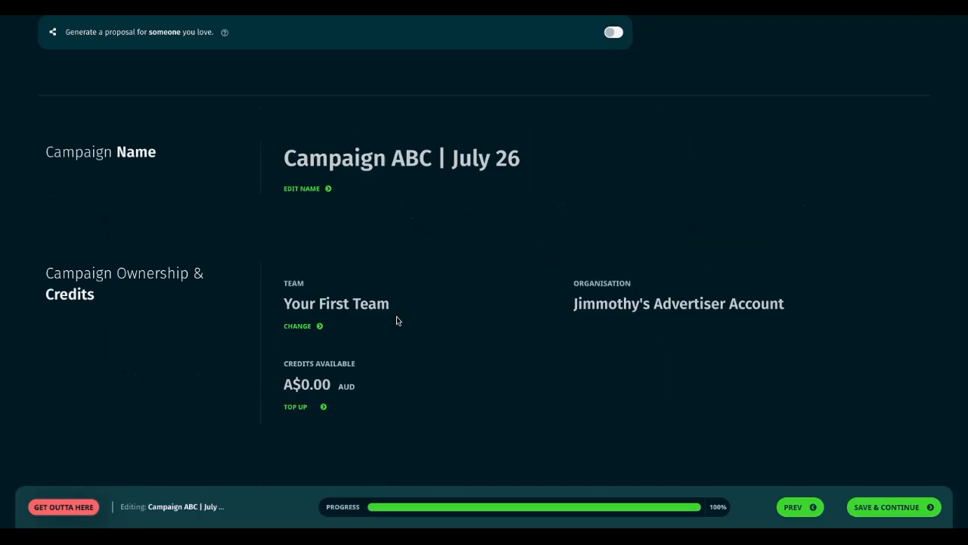
Rename the campaign "Campaign XYZ | July 26" and return to the campaign summary.
{"action": "left_click", "coordinate": [296, 271]}
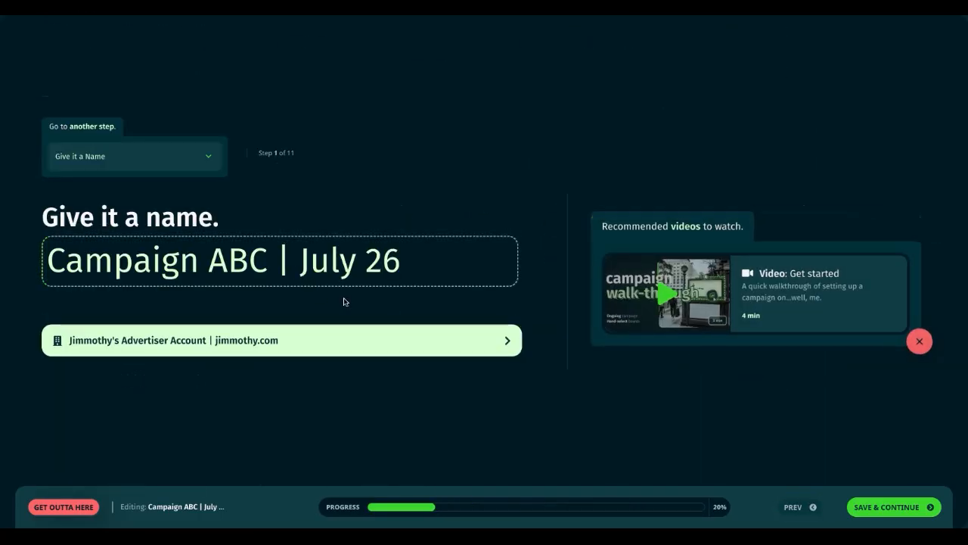
{"action": "left_click_drag", "start_coordinate": [268, 263], "coordinate": [211, 265]}
{"action": "type", "text": "XYZ"}
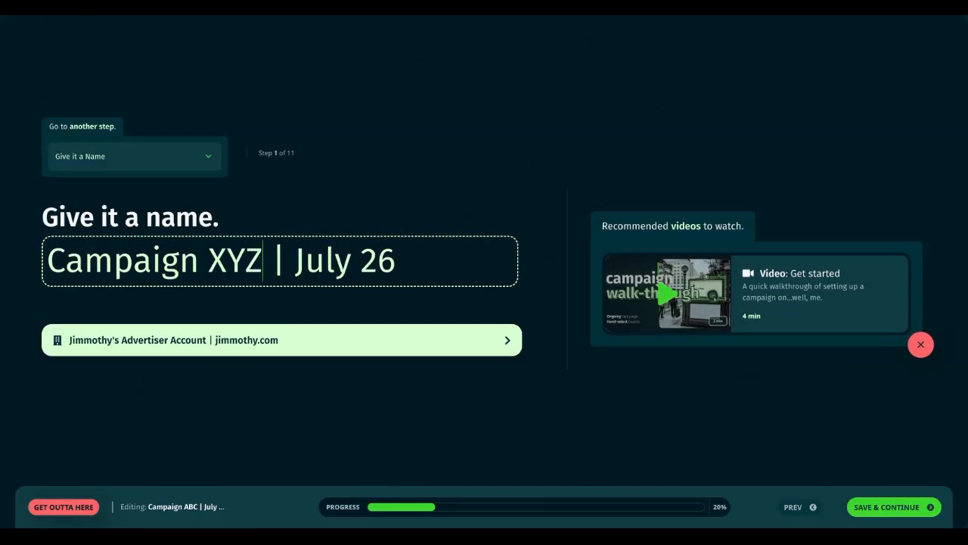
{"action": "left_click", "coordinate": [193, 156]}
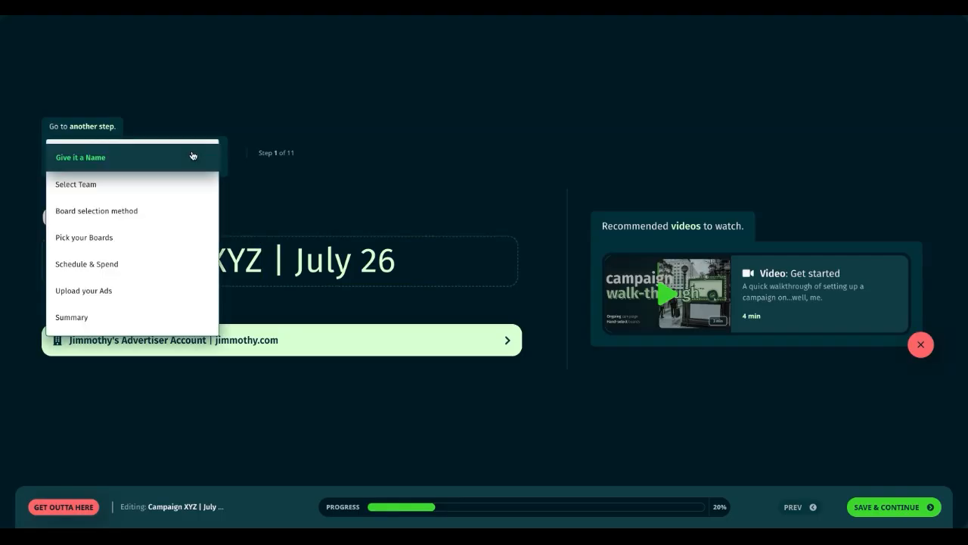
{"action": "left_click", "coordinate": [81, 318]}
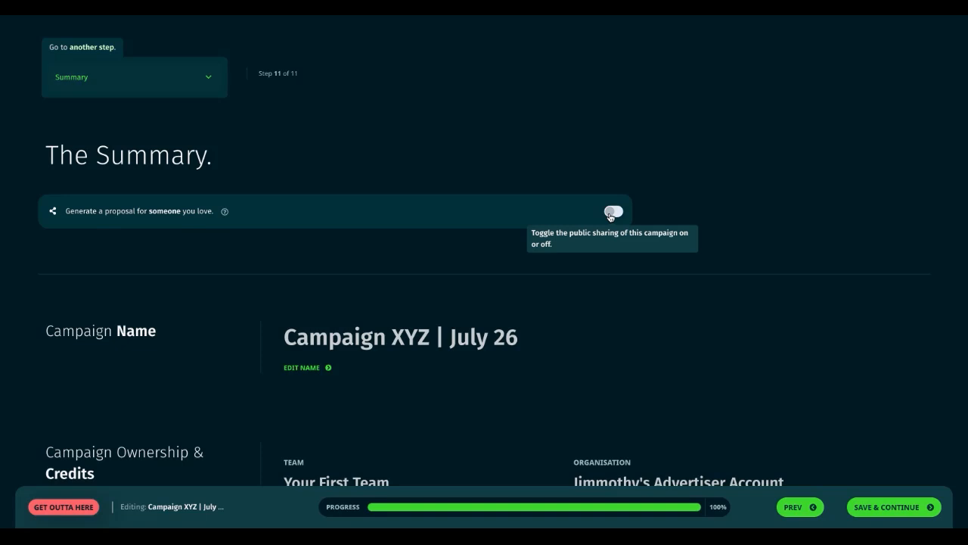
Turn the campaign's shareable proposal on and off again, and review the summary down to the projected results.
{"action": "left_click", "coordinate": [614, 211]}
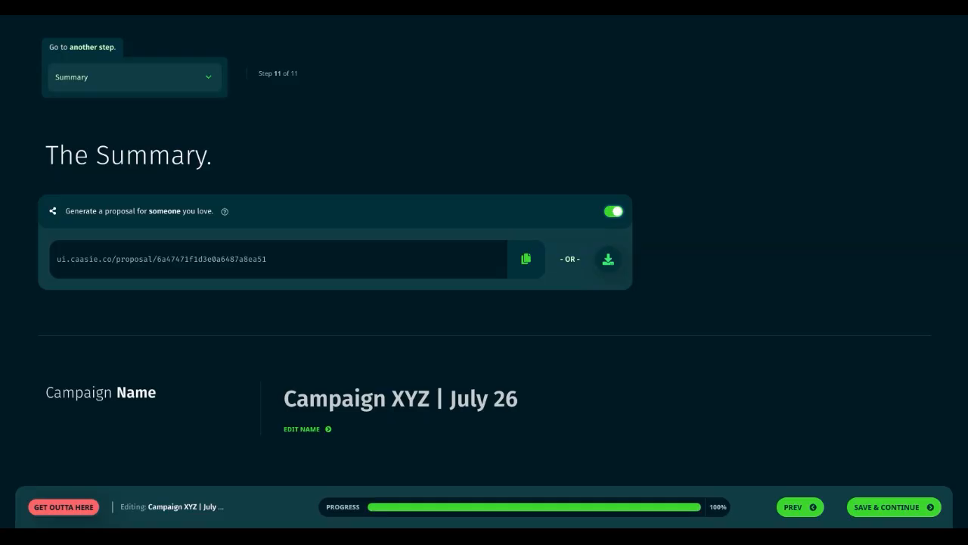
{"action": "left_click", "coordinate": [613, 211]}
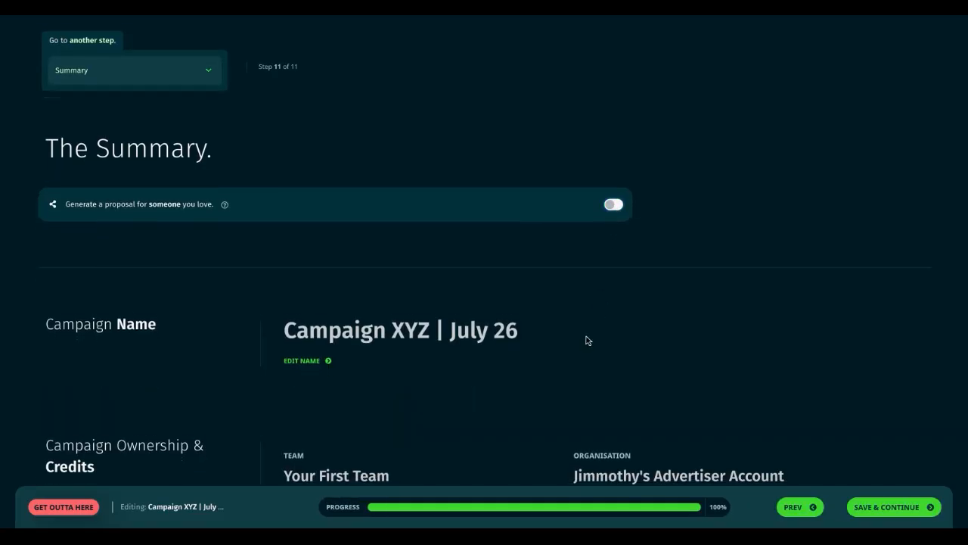
{"action": "scroll", "coordinate": [588, 340], "scroll_direction": "down", "scroll_amount": 8}
{"action": "scroll", "coordinate": [484, 302], "scroll_direction": "down", "scroll_amount": 6}
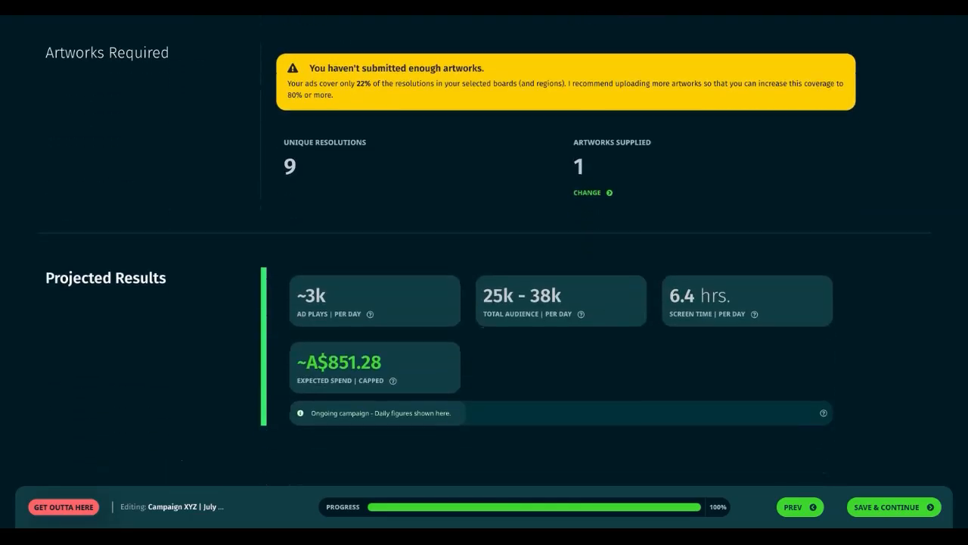
Save the finished campaign, dismiss the not-live notice and examine the campaign's diagnostics and 7-day overview.
{"action": "left_click", "coordinate": [890, 503]}
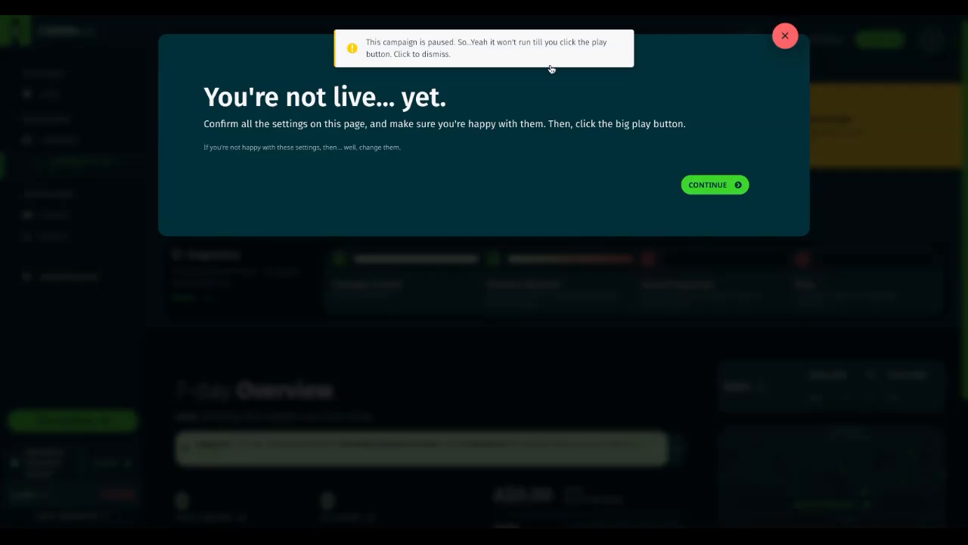
{"action": "left_click", "coordinate": [702, 193]}
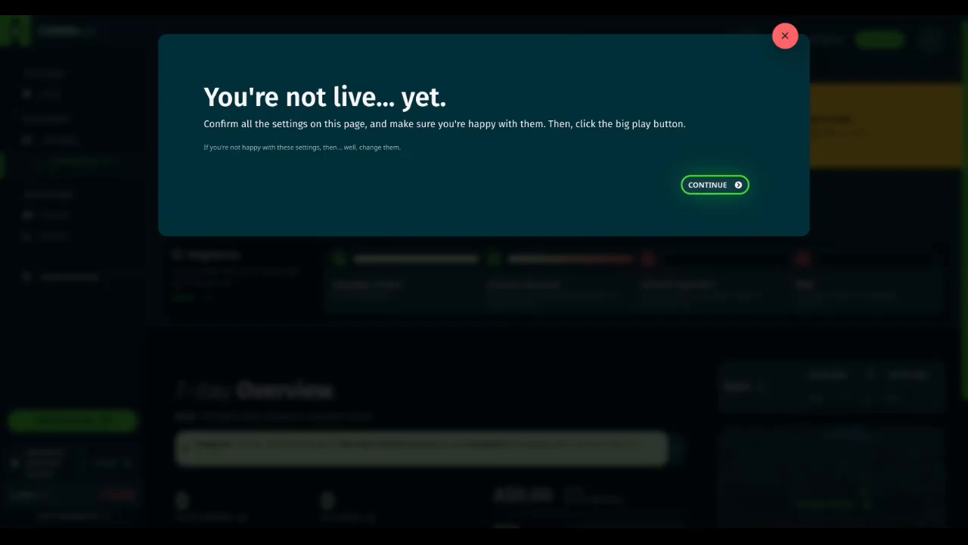
{"action": "left_click", "coordinate": [712, 186]}
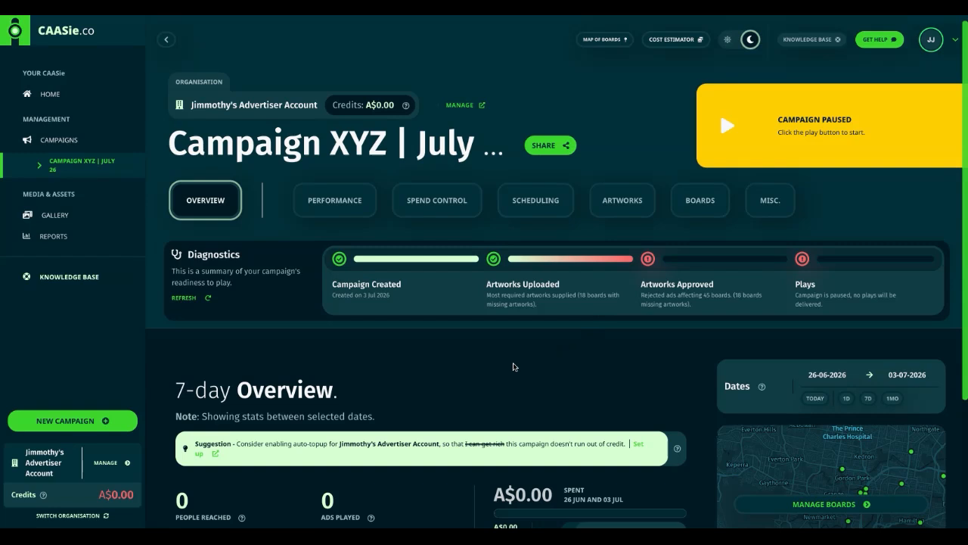
{"action": "scroll", "coordinate": [514, 366], "scroll_direction": "down", "scroll_amount": 3}
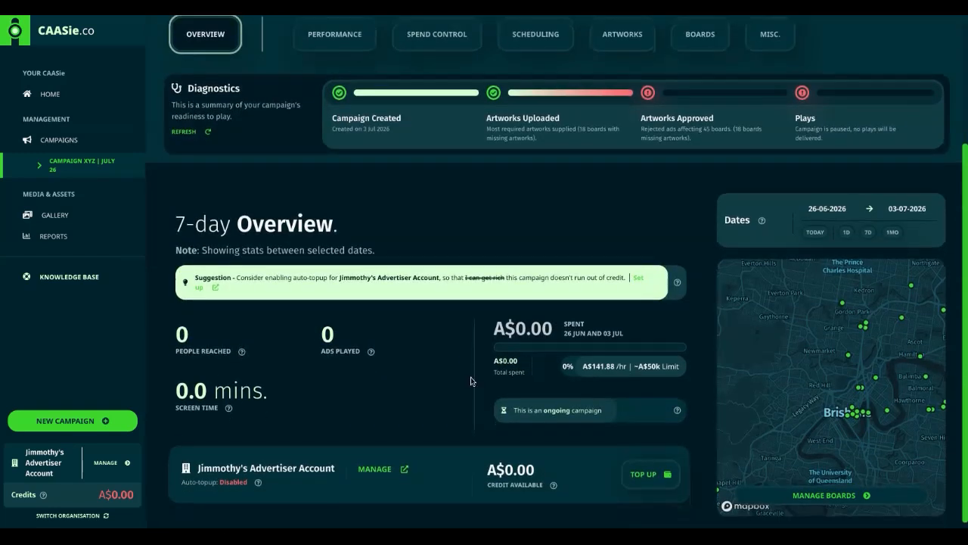